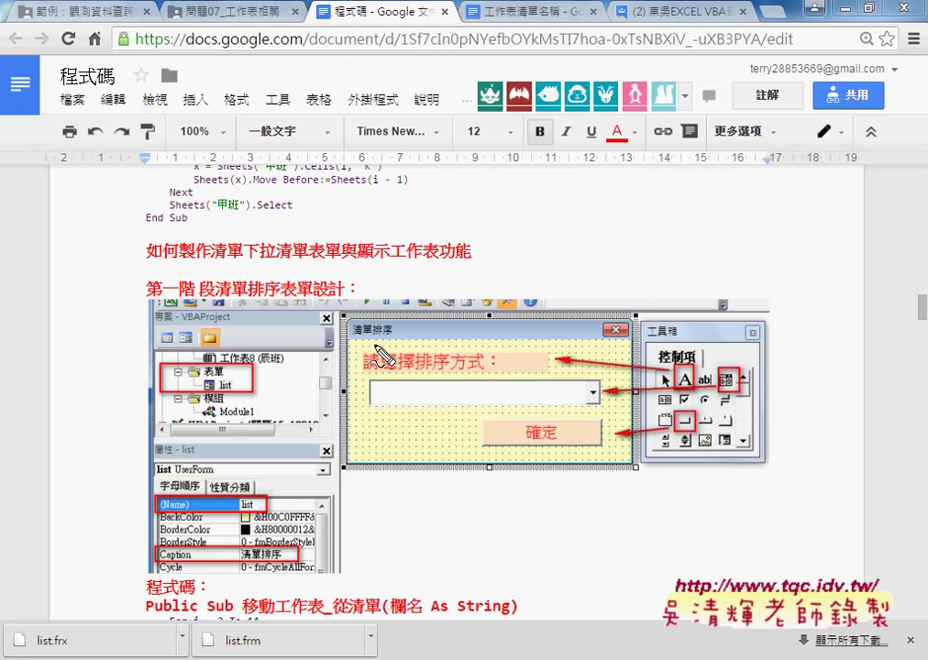
Annotate the Caption arrow, the 清單排序 form title and the combo box as cb, then clear the marks
left_click_drag(296, 568, 341, 321)
left_click_drag(398, 322, 392, 348)
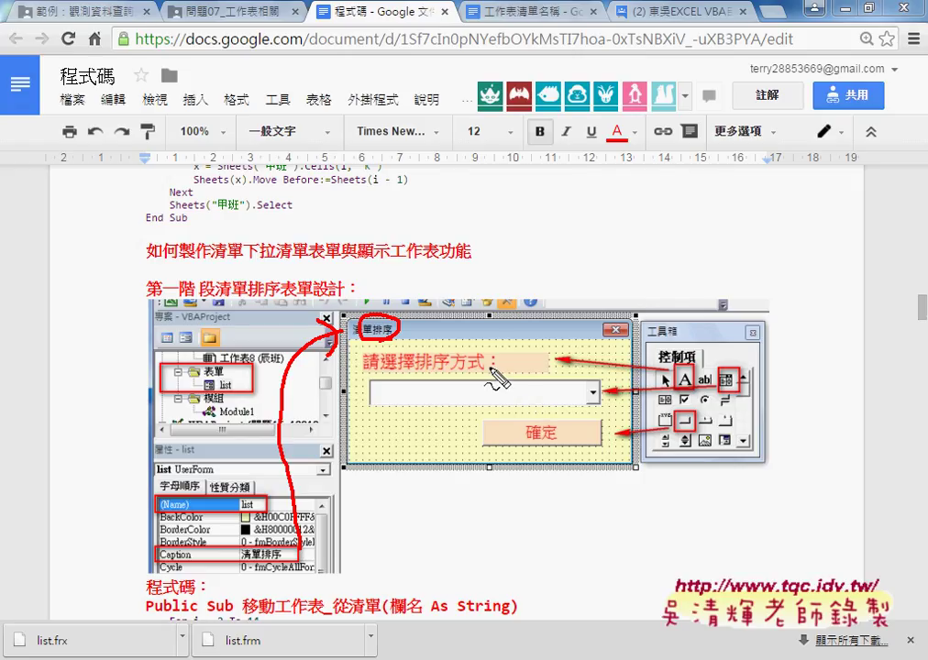
mouse_move(477, 389)
left_mouse_down()
mouse_move(476, 400)
mouse_move(494, 396)
left_mouse_up()
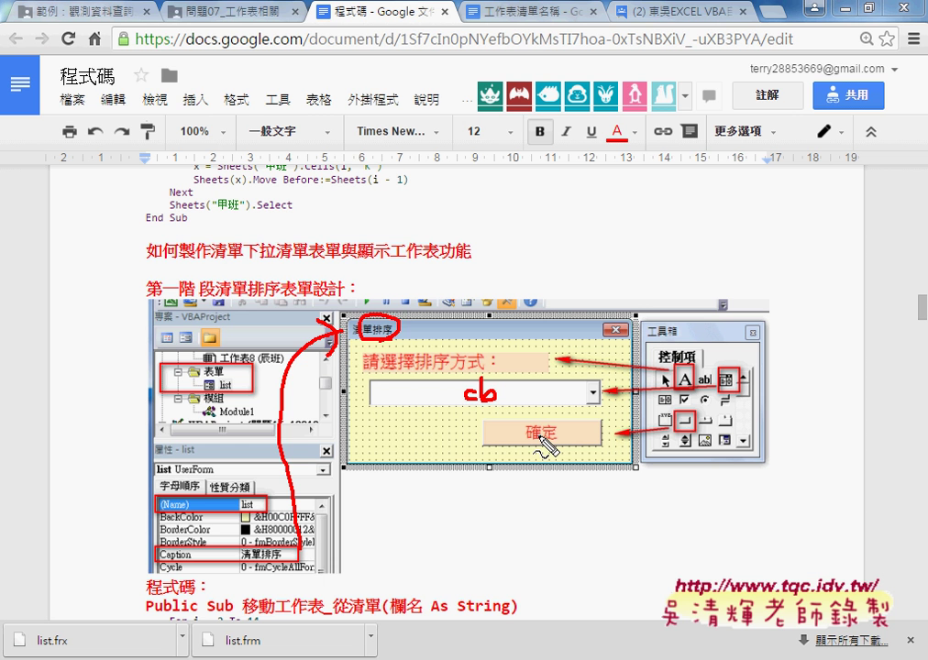
key("Escape")
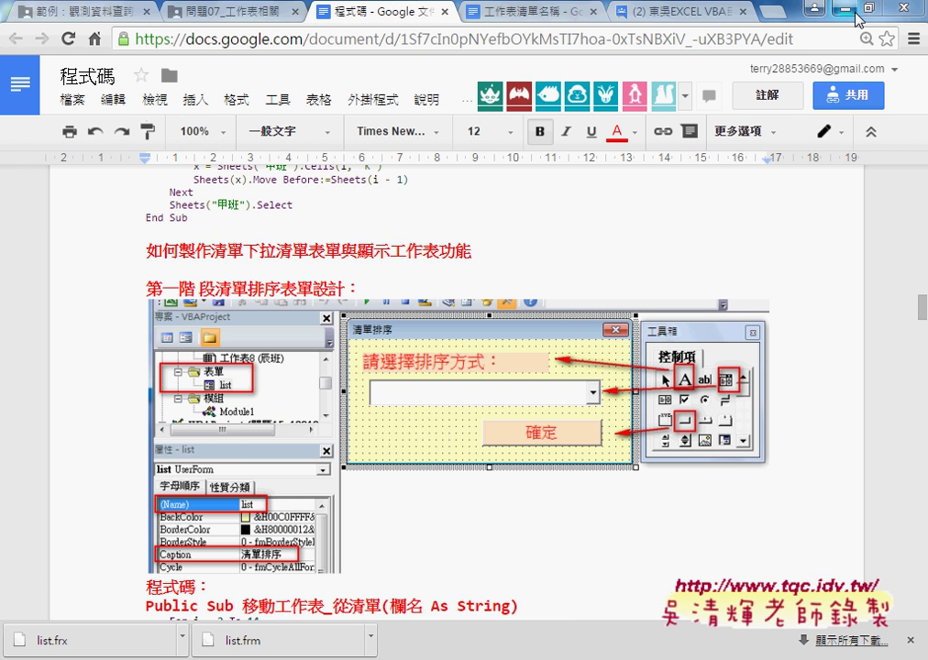
Run the 清單排序 form beside the 甲班 sheet and view its combo box's row-1 header items
left_click(814, 7)
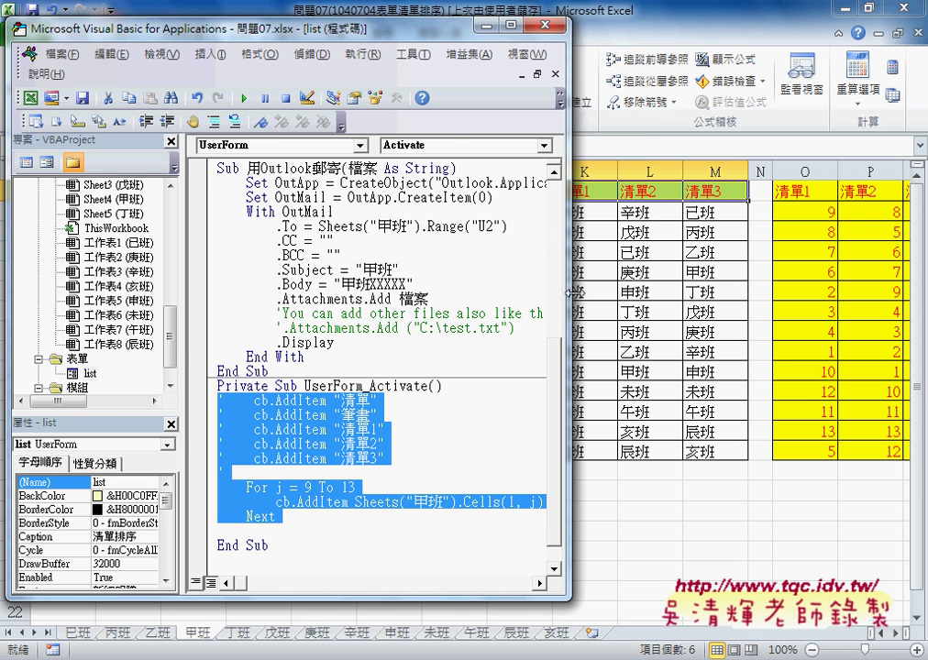
left_click_drag(569, 347, 659, 347)
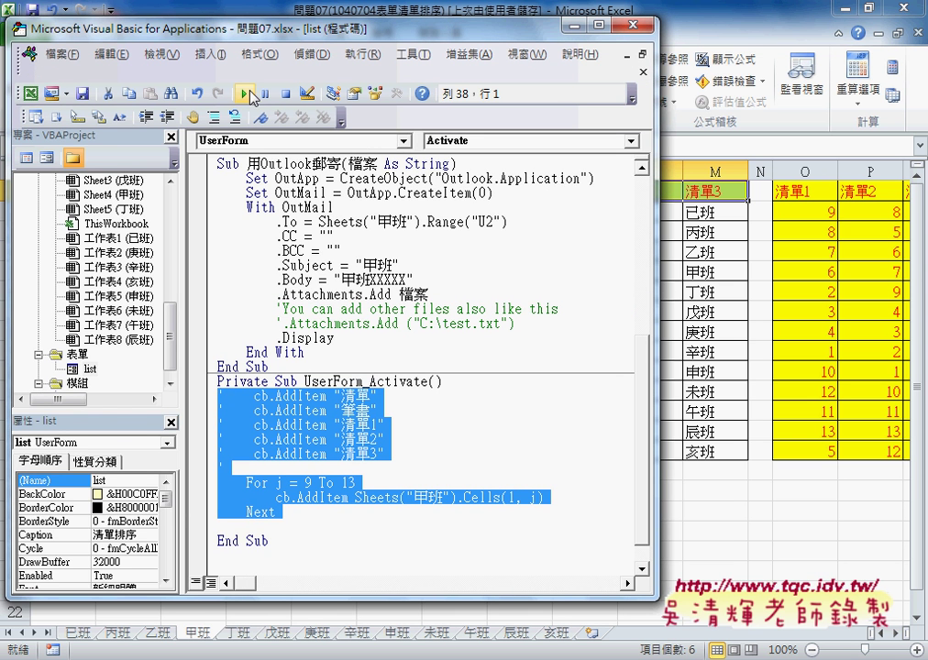
left_click(244, 94)
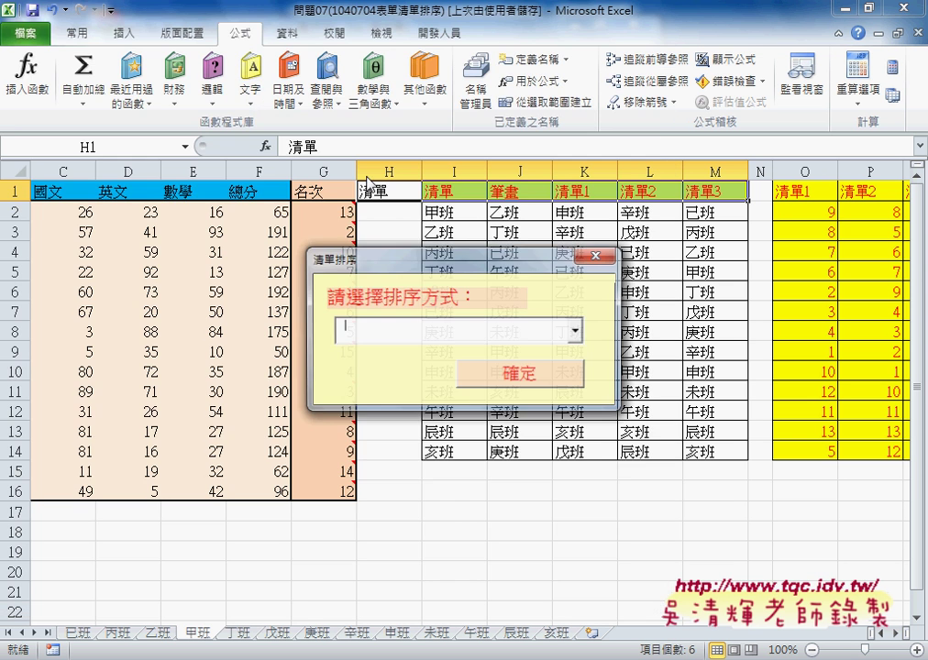
left_click(578, 334)
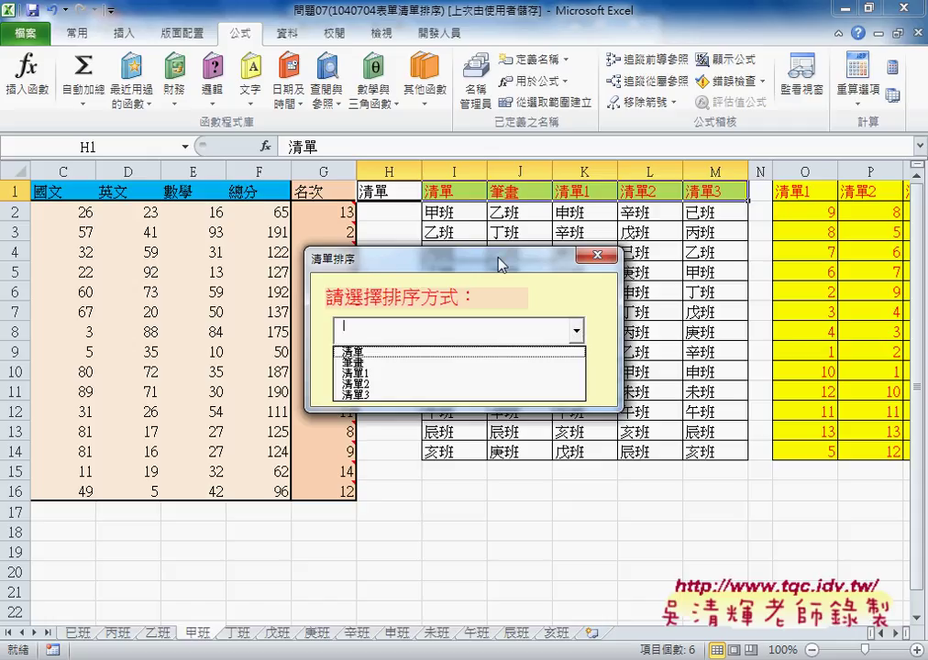
left_click_drag(487, 269, 613, 310)
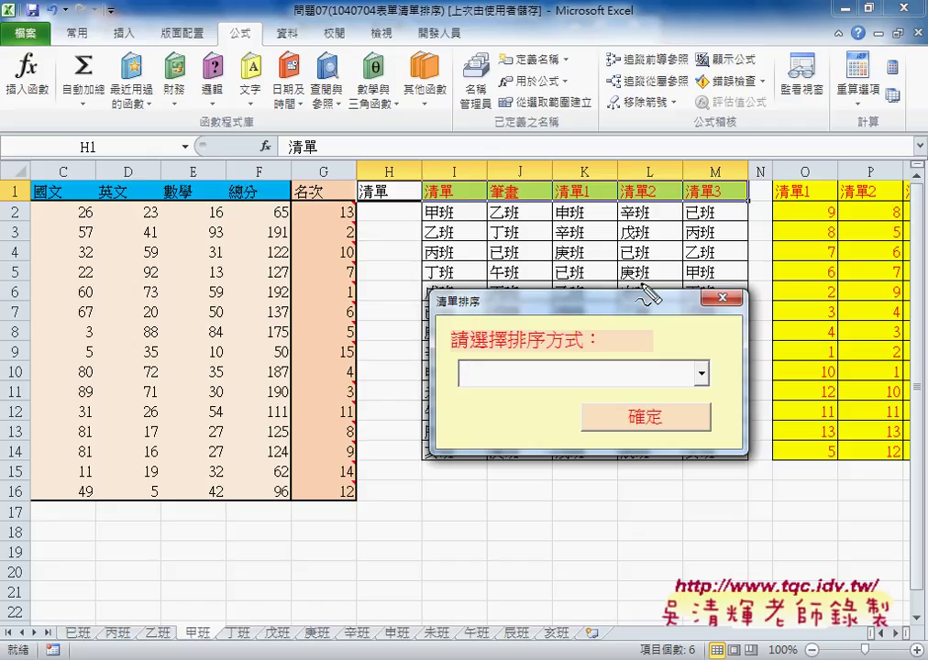
mouse_move(745, 201)
left_mouse_down()
mouse_move(434, 207)
mouse_move(449, 376)
left_mouse_up()
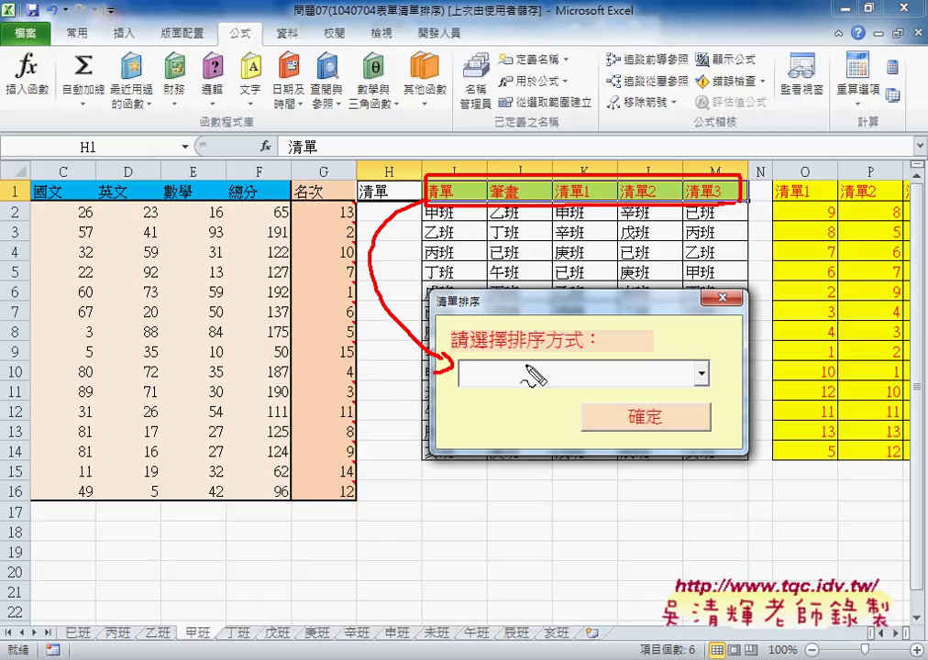
mouse_move(529, 368)
left_mouse_down()
mouse_move(526, 385)
mouse_move(537, 383)
left_mouse_up()
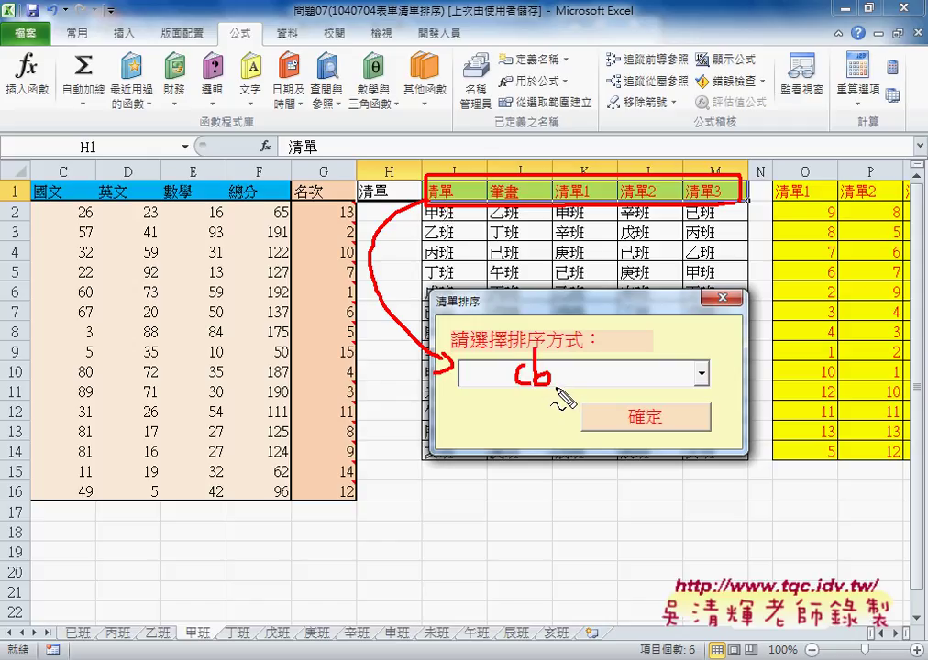
left_click(555, 383)
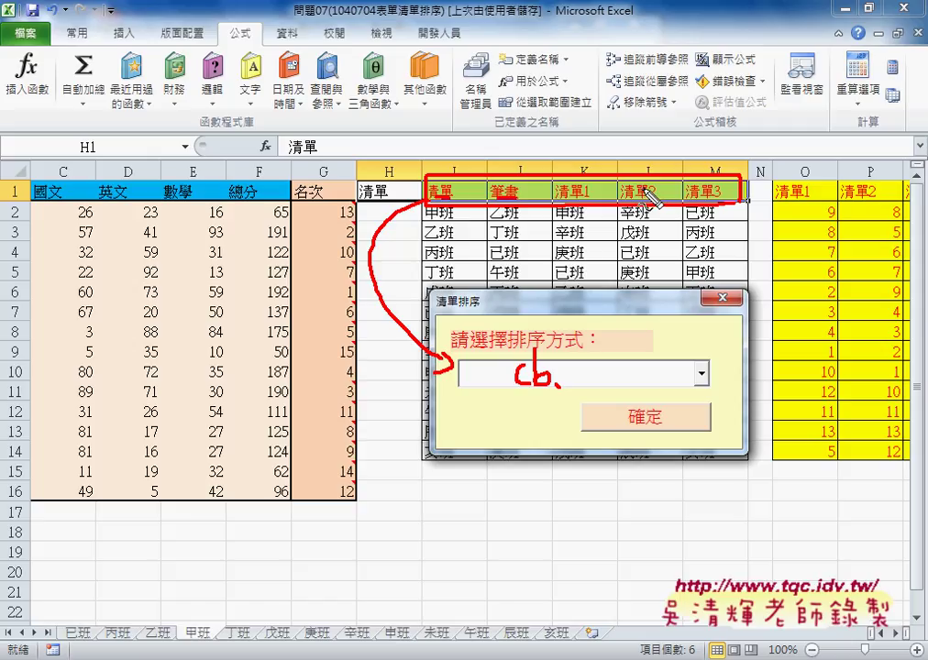
key("Escape")
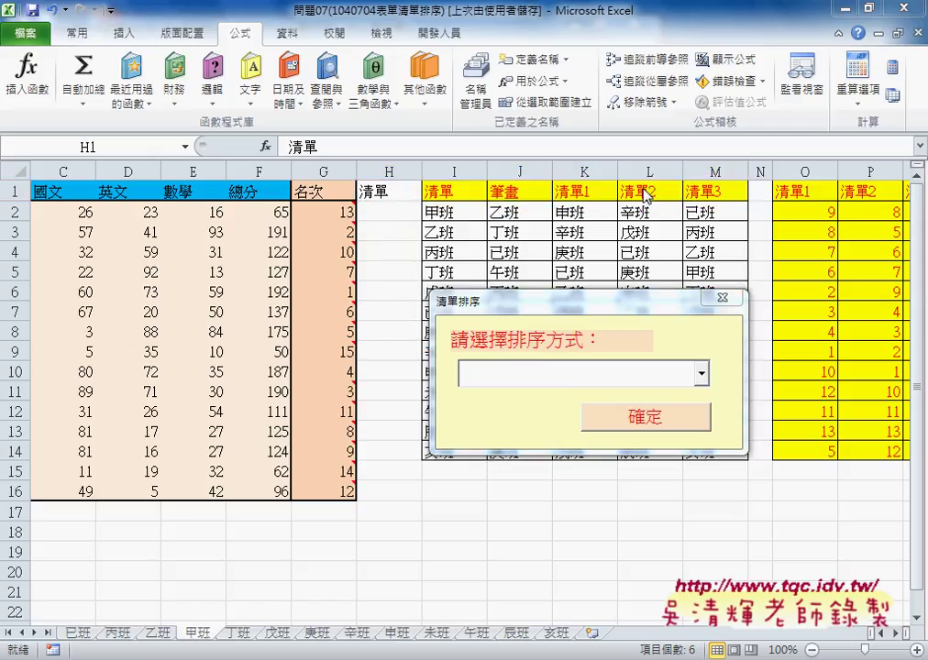
left_click(700, 374)
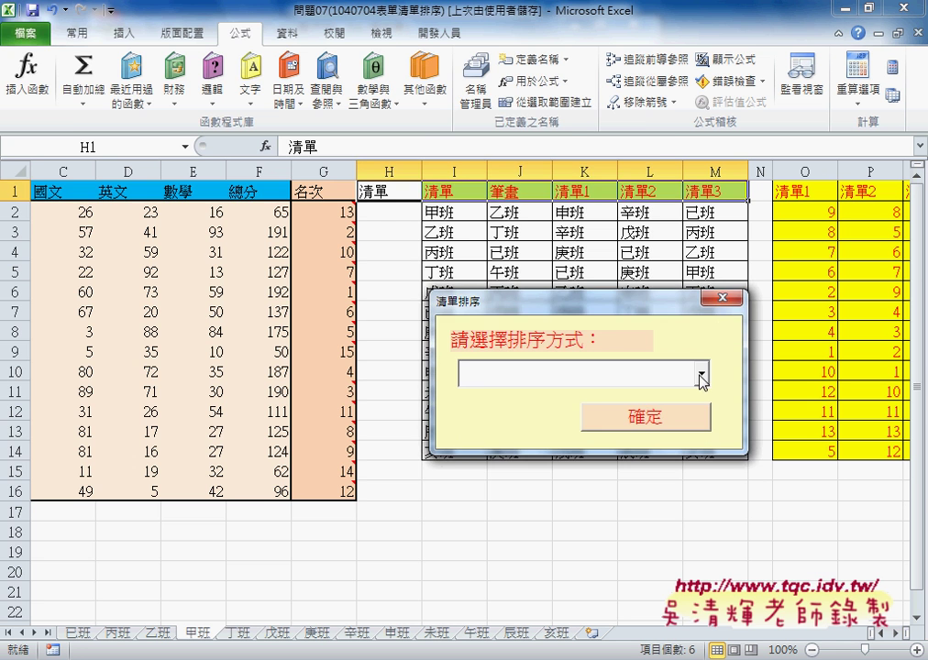
Close the running 清單排序 form and open the code behind it
left_click(720, 299)
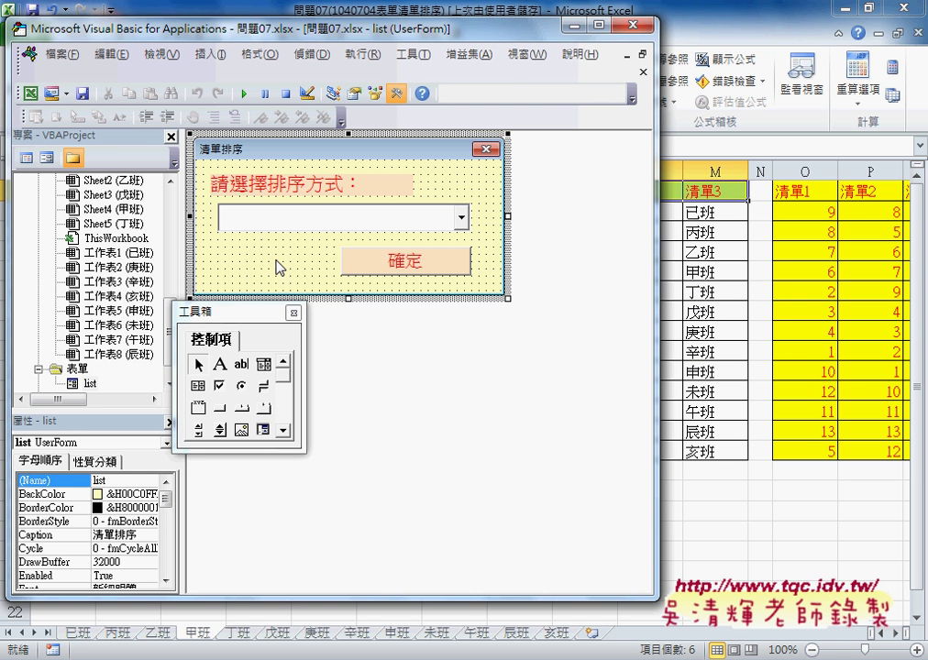
left_click(366, 218)
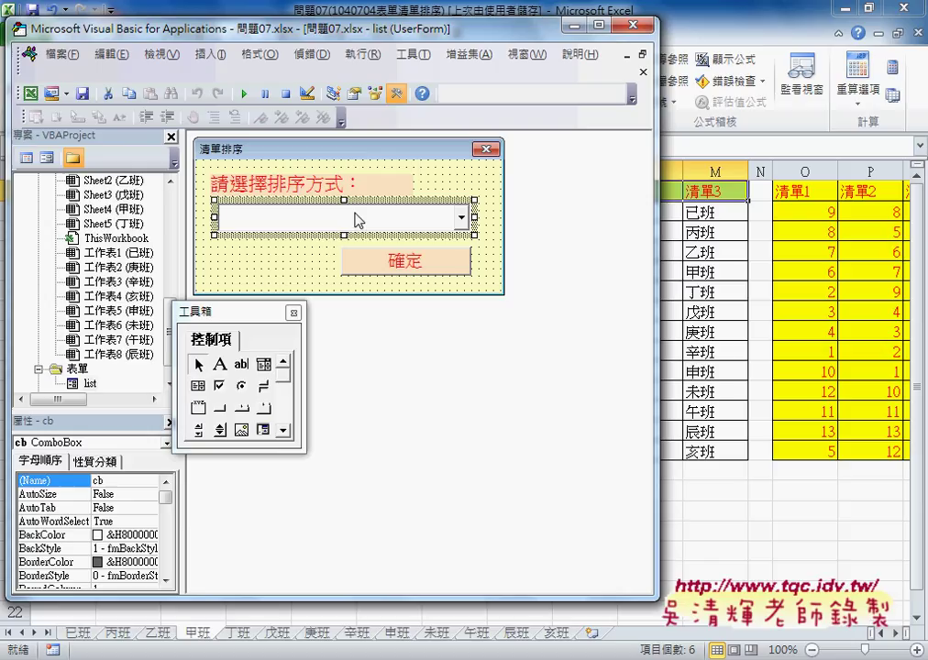
left_click(280, 266)
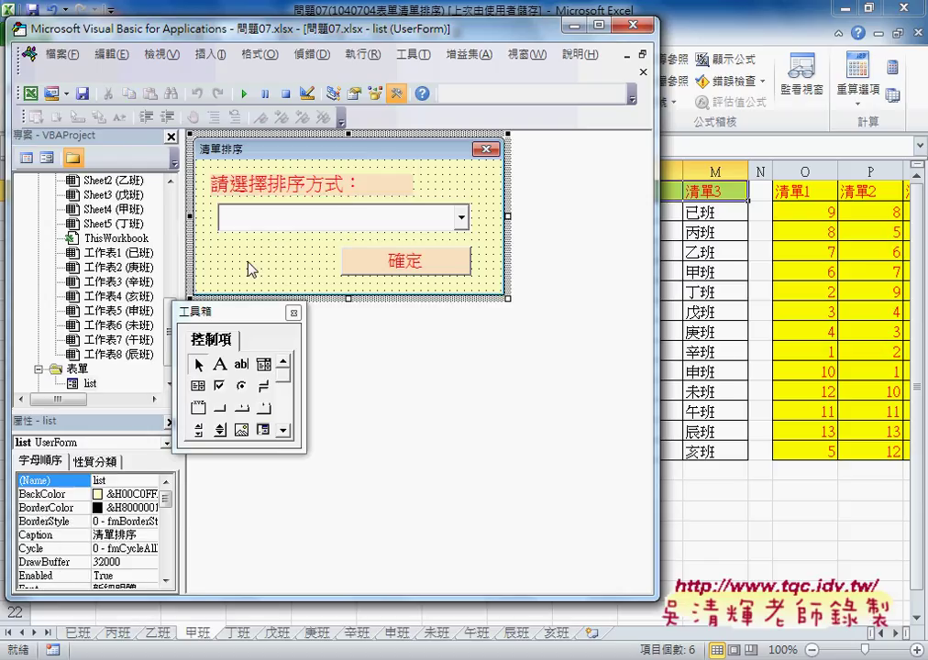
key("F7")
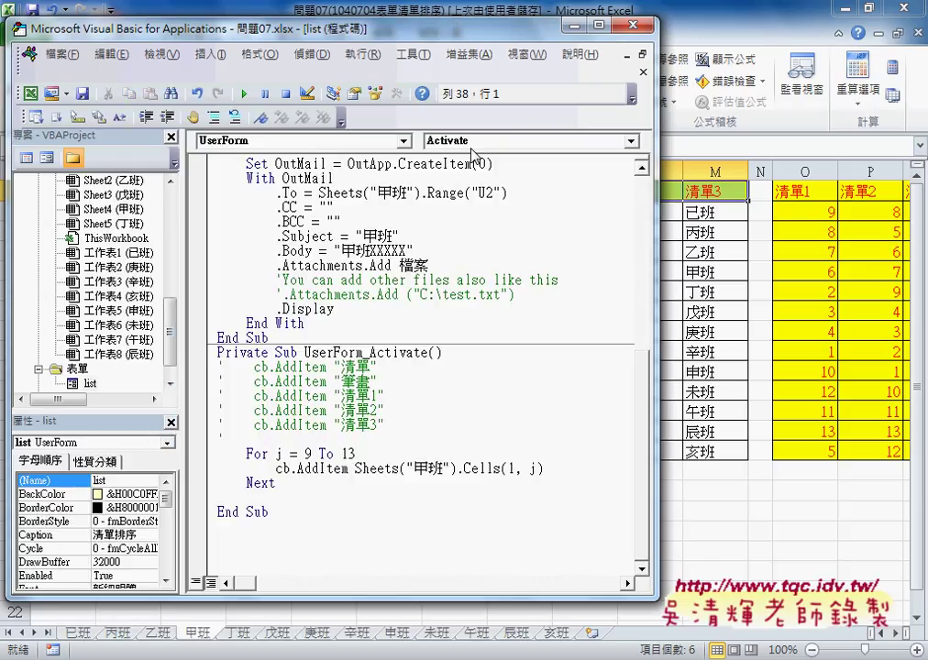
Show the form's Activate procedure and highlight its commented cb.AddItem lines
left_click(471, 143)
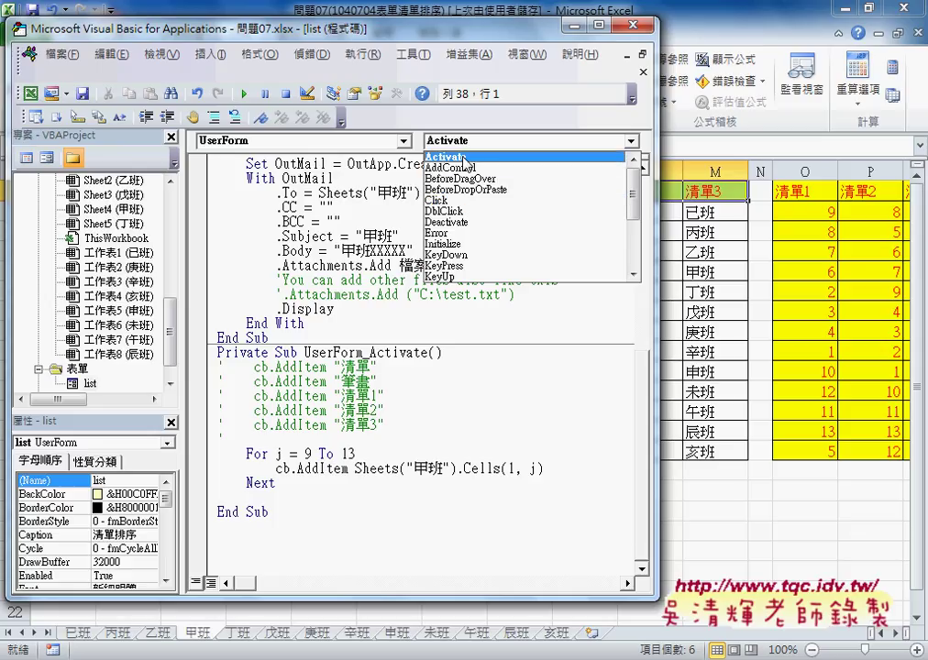
left_click(467, 162)
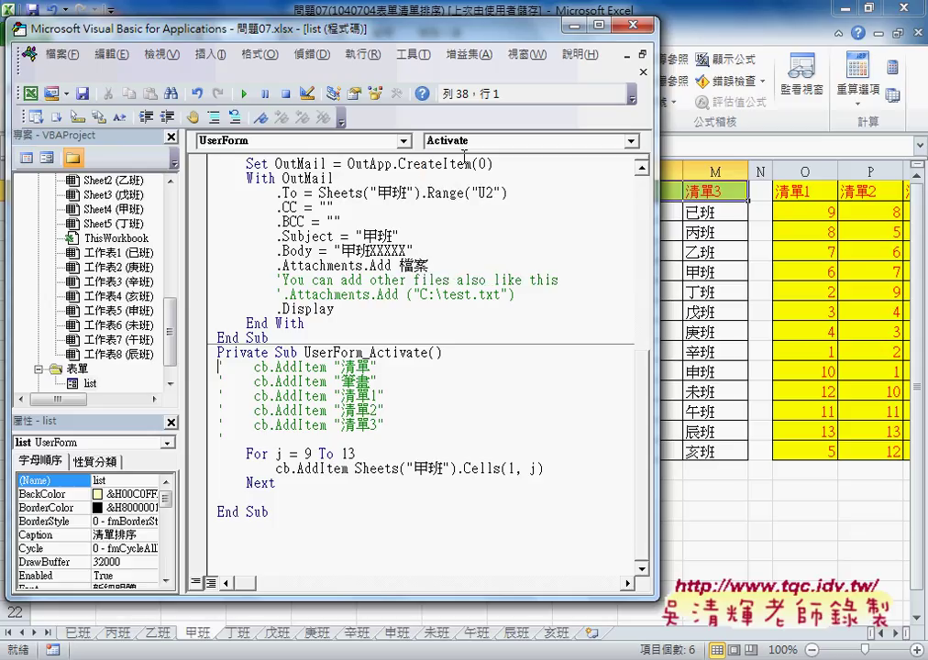
mouse_move(404, 429)
left_mouse_down()
mouse_move(235, 412)
mouse_move(281, 370)
left_mouse_up()
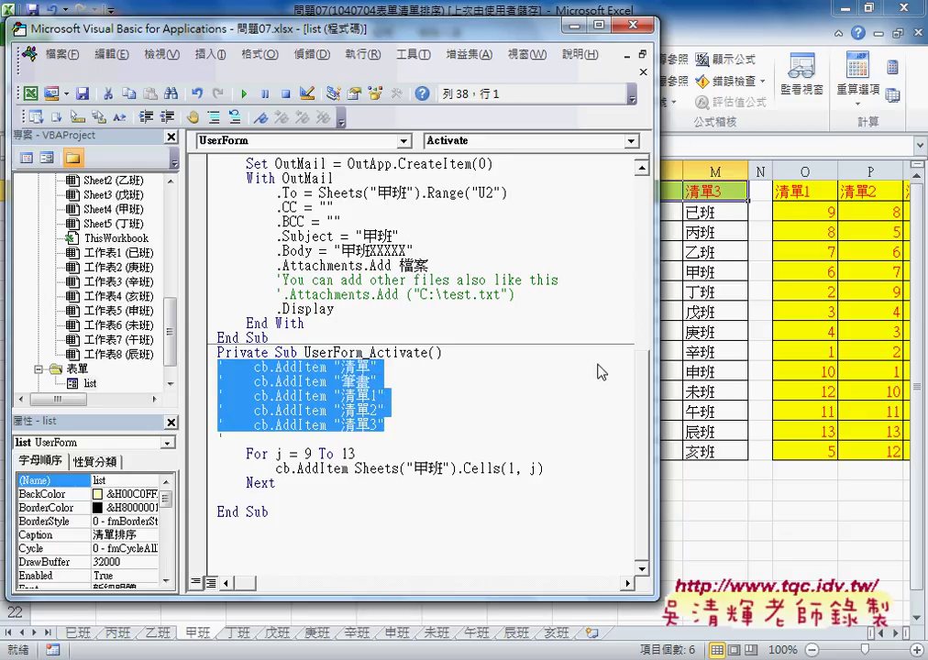
left_click_drag(657, 357, 446, 362)
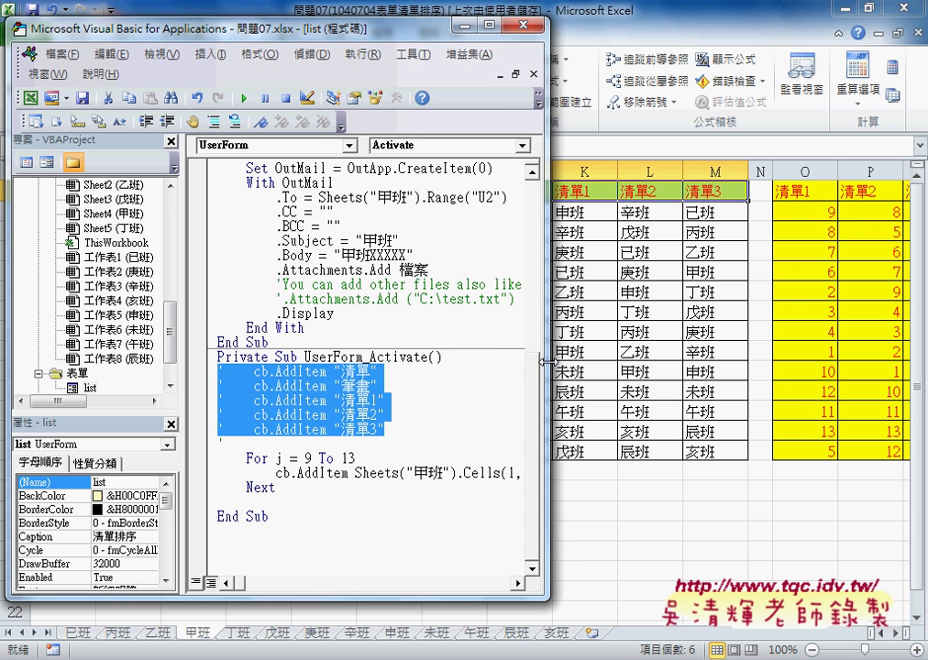
left_click_drag(445, 362, 586, 362)
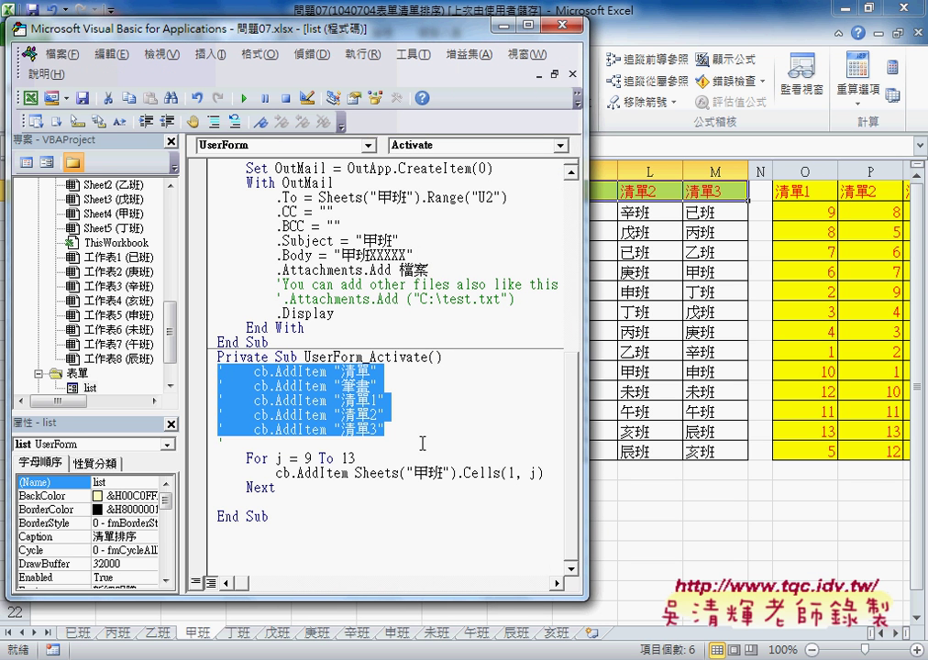
left_click(421, 441)
left_click_drag(403, 430, 217, 372)
left_click_drag(584, 428, 387, 426)
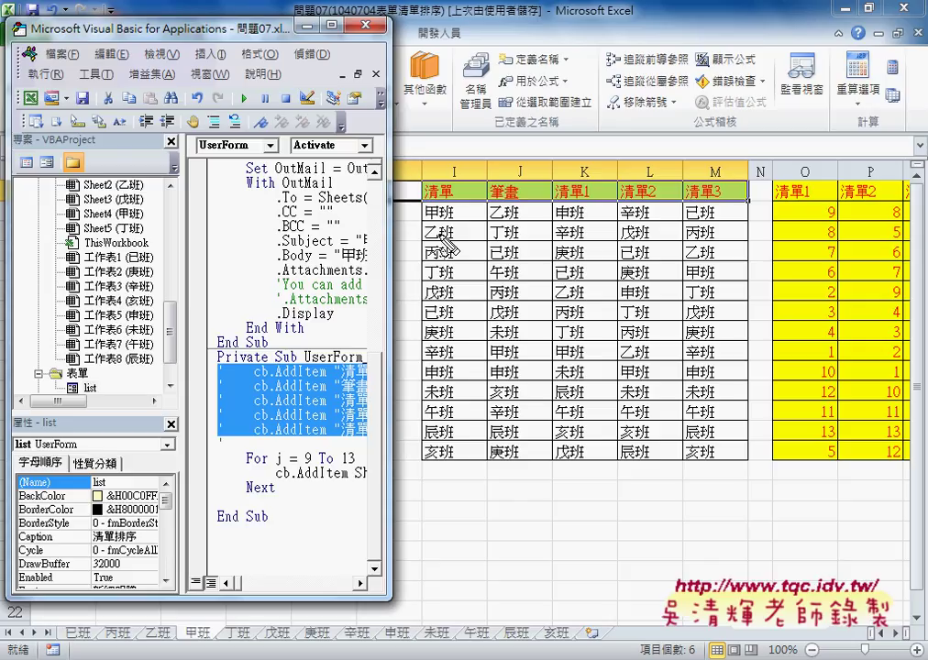
left_click_drag(419, 116, 421, 152)
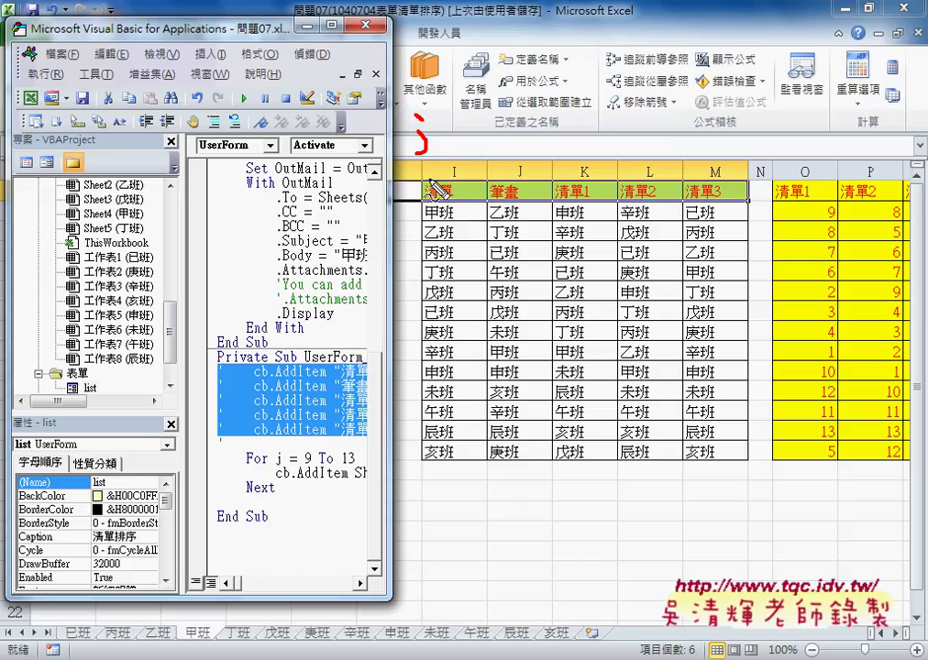
left_click_drag(422, 154, 425, 188)
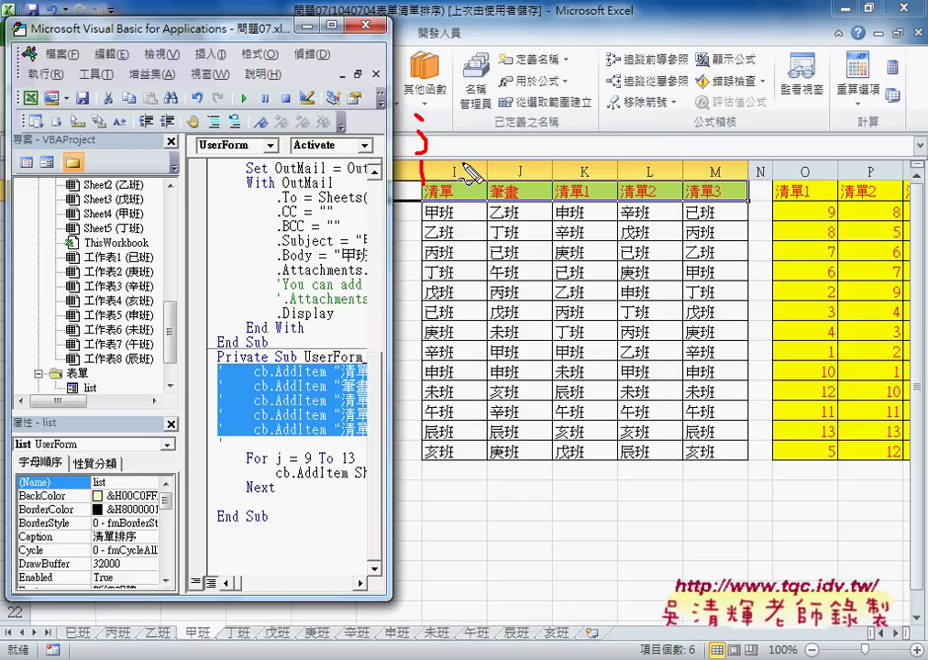
mouse_move(461, 138)
left_mouse_down()
mouse_move(458, 158)
mouse_move(556, 139)
mouse_move(569, 150)
left_mouse_up()
left_click_drag(663, 131, 666, 155)
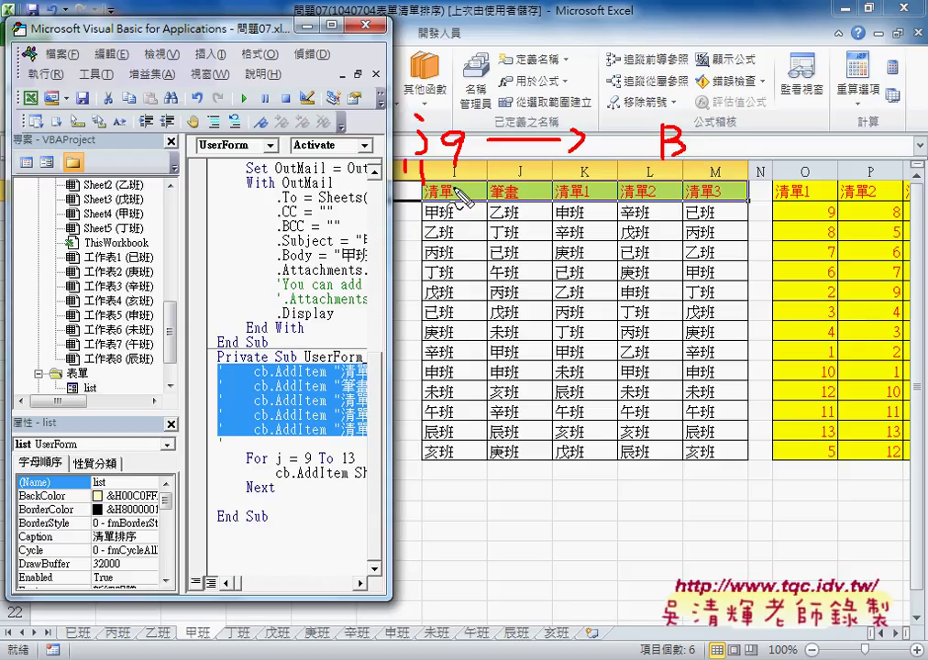
mouse_move(408, 159)
left_mouse_down()
mouse_move(408, 178)
mouse_move(462, 188)
left_mouse_up()
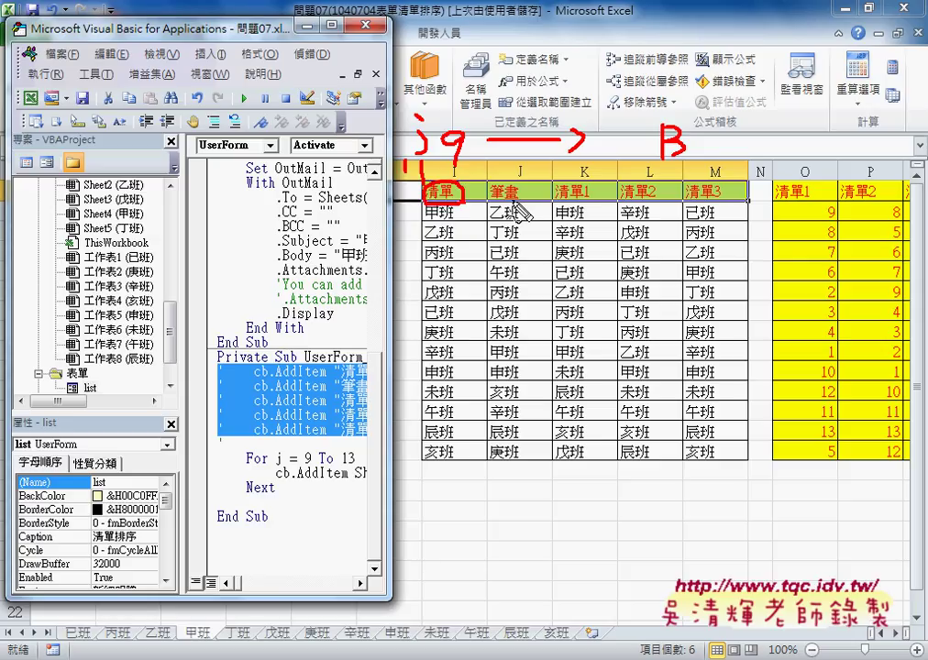
left_click_drag(523, 183, 578, 192)
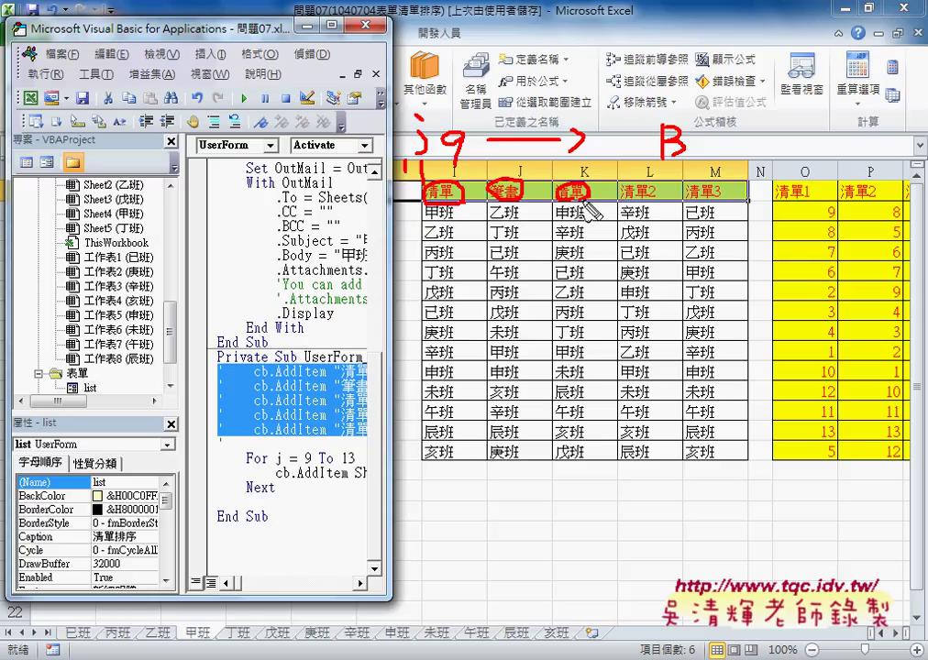
left_click_drag(635, 183, 638, 194)
left_click_drag(697, 184, 702, 194)
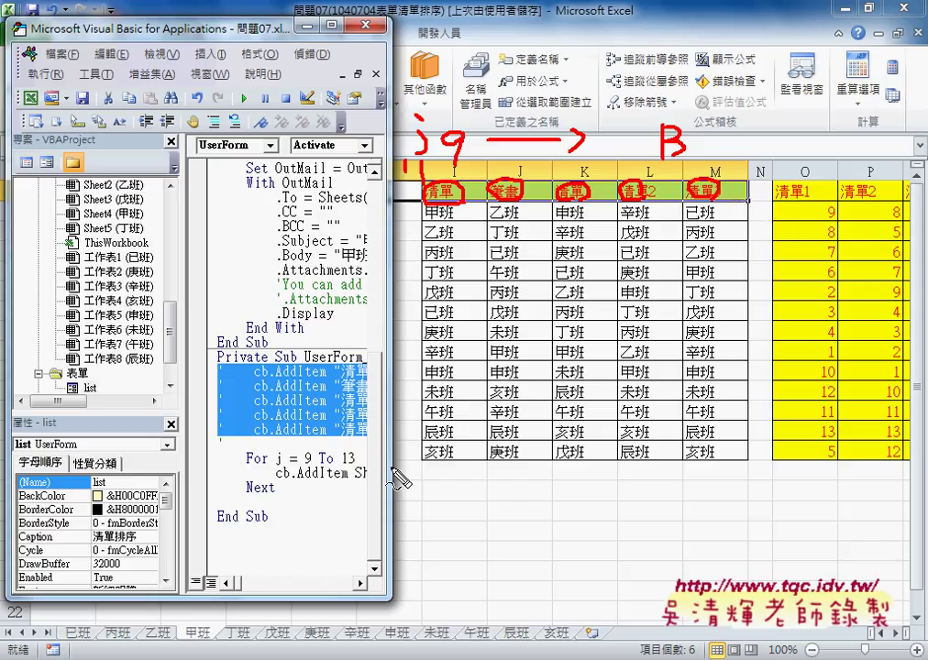
key("Escape")
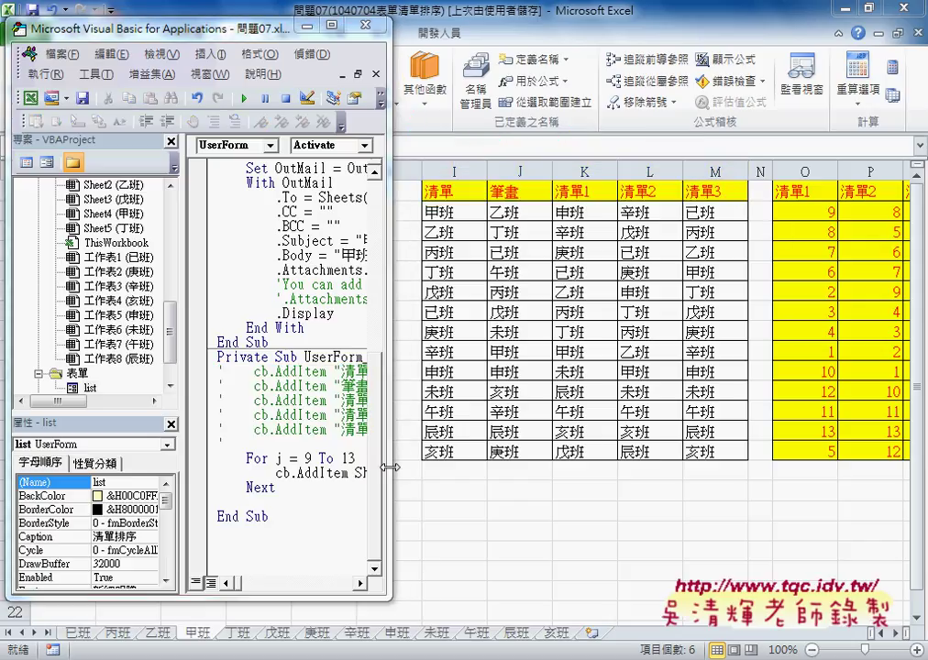
Highlight the loop bounds 9 and 13, then confirm 甲班's headers run from I1 to M1
left_click_drag(390, 468, 632, 470)
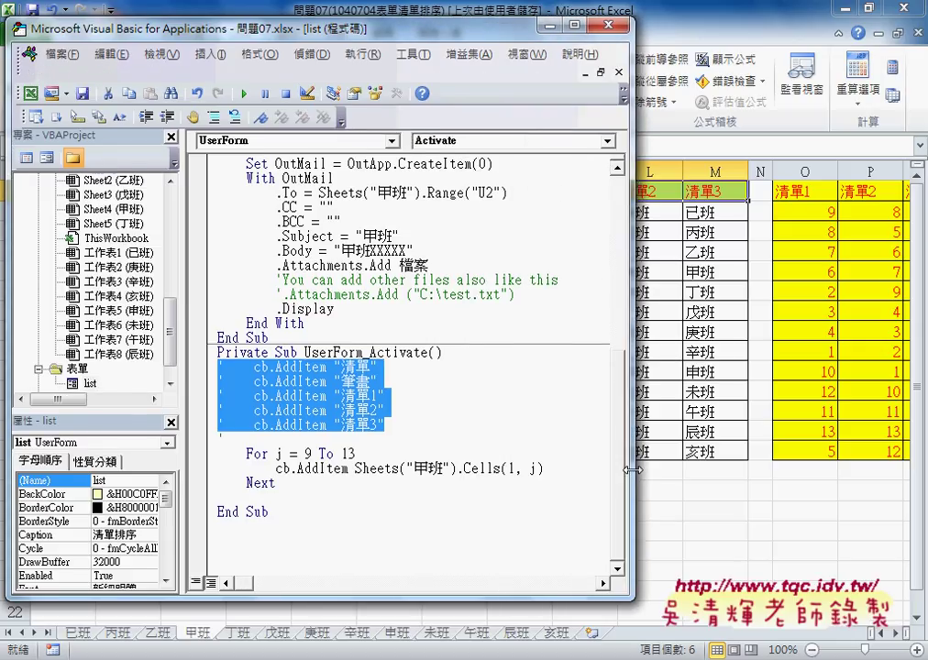
left_click(279, 453)
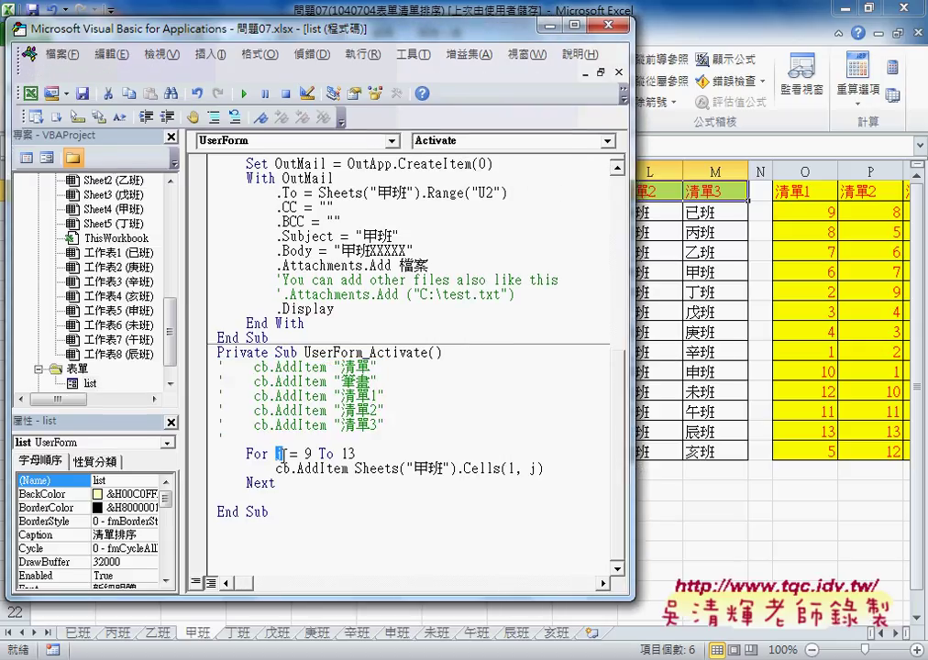
type("j")
left_click_drag(298, 452, 312, 453)
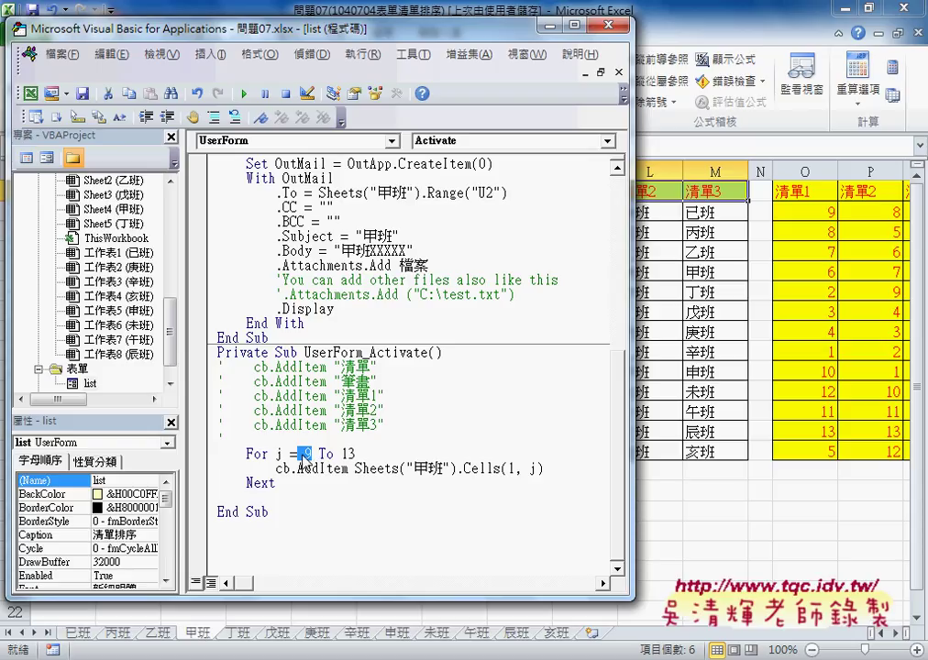
left_click_drag(341, 453, 365, 453)
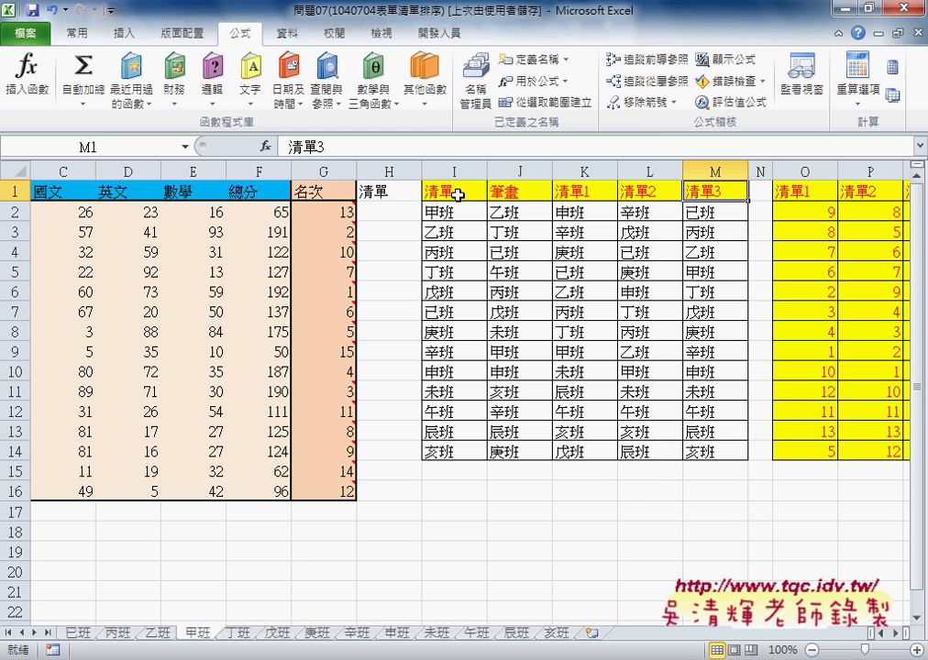
left_click(433, 192)
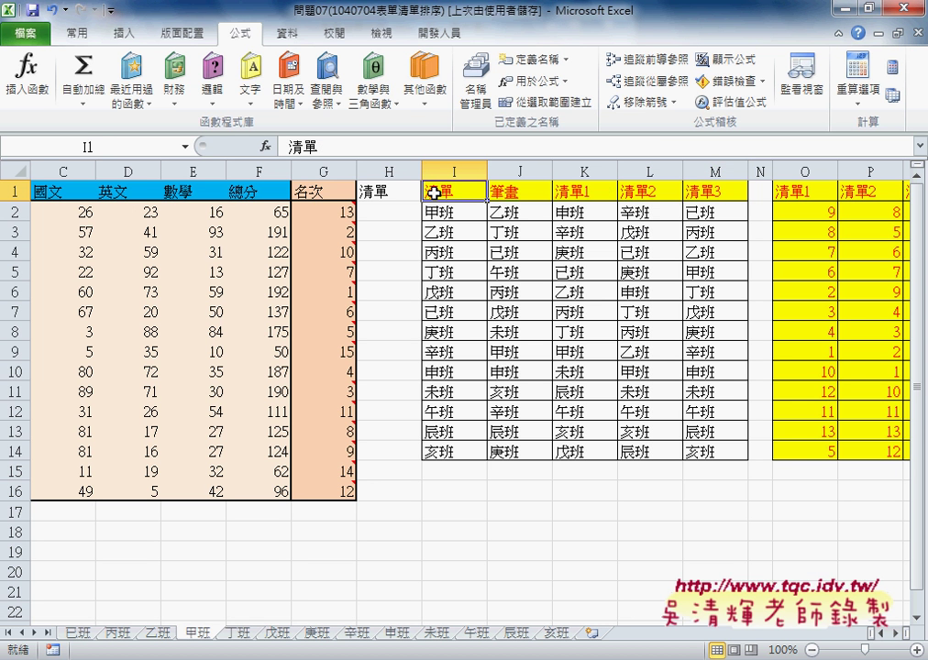
key("ctrl+Right")
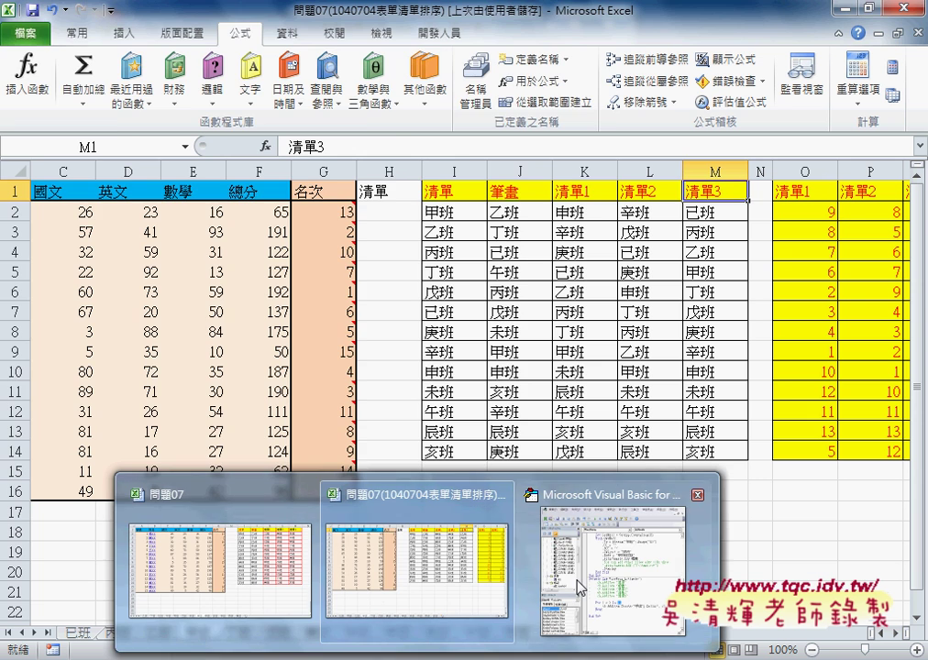
Replace the loop's fixed end 13 with range("I1").End(xlToRight).Column
left_click(587, 514)
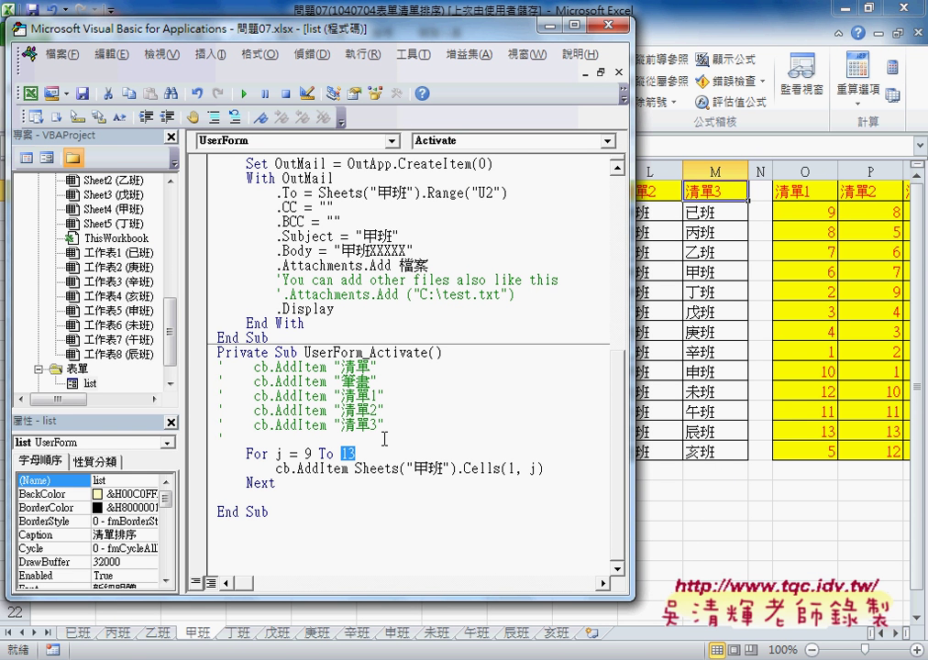
type("ra")
type("ng")
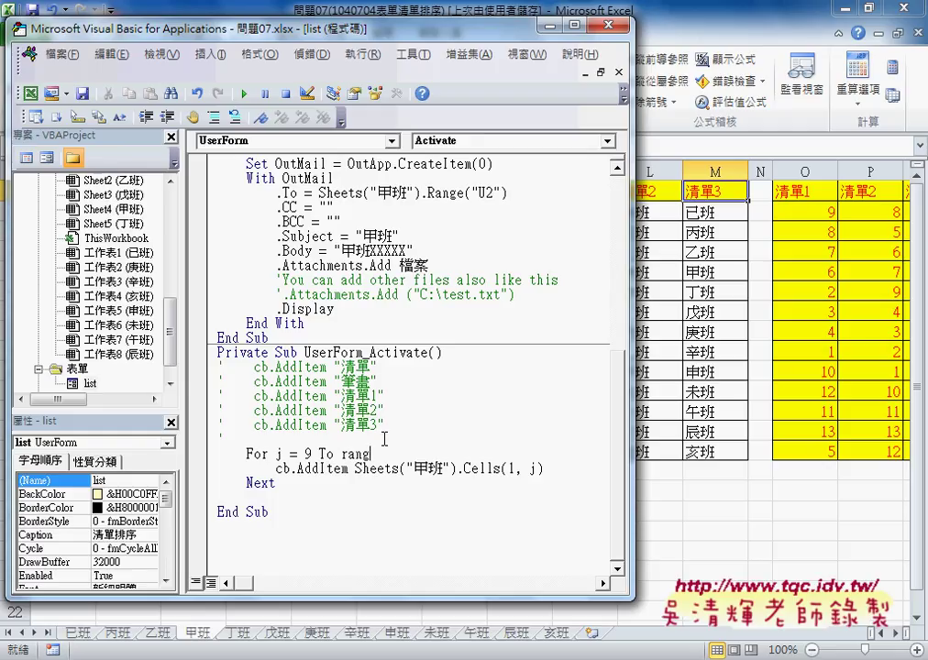
type("e")
type("(")
type("I")
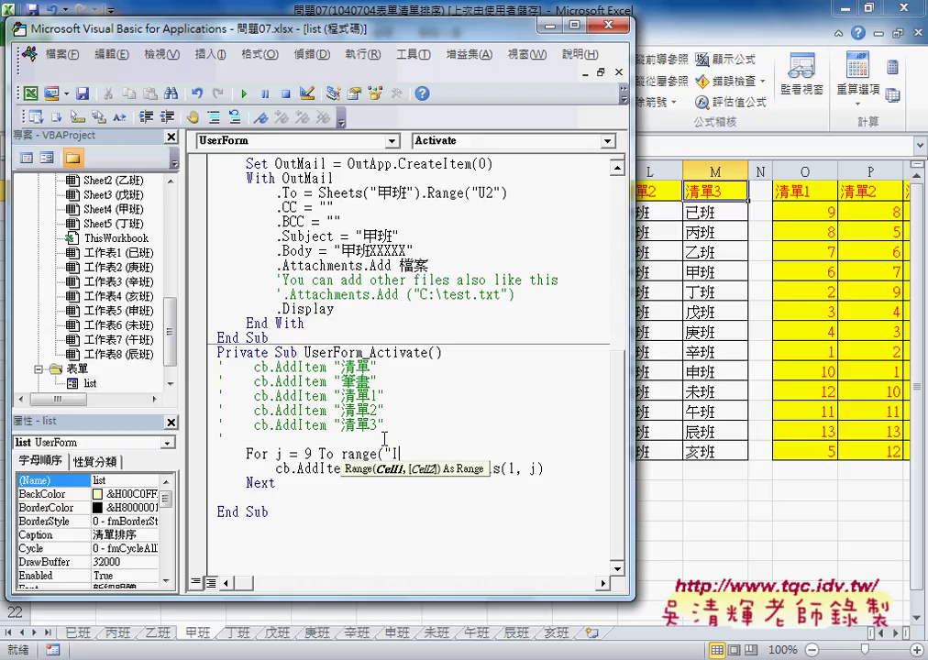
type("1\")")
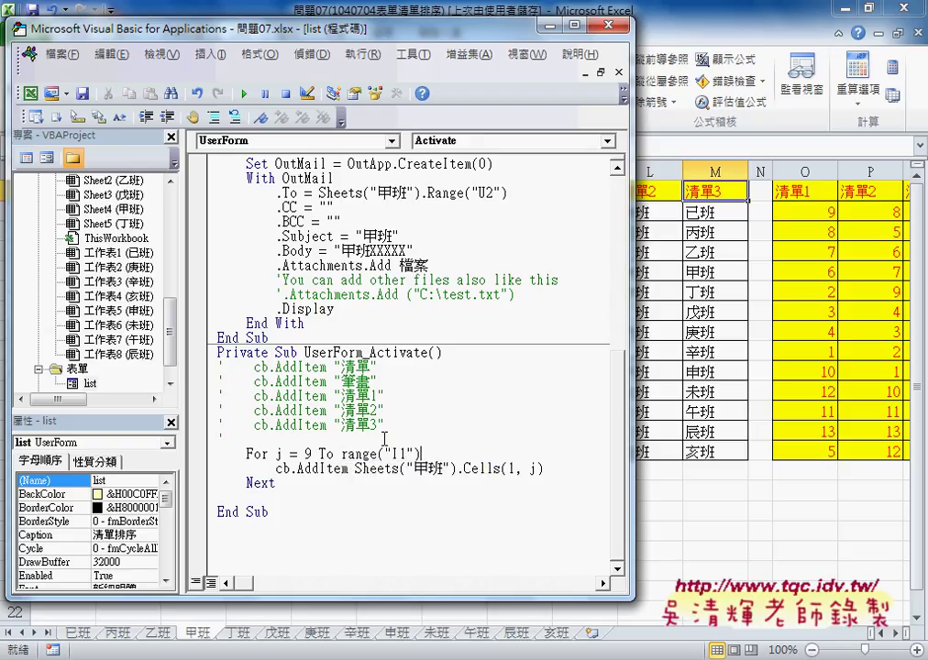
type(".")
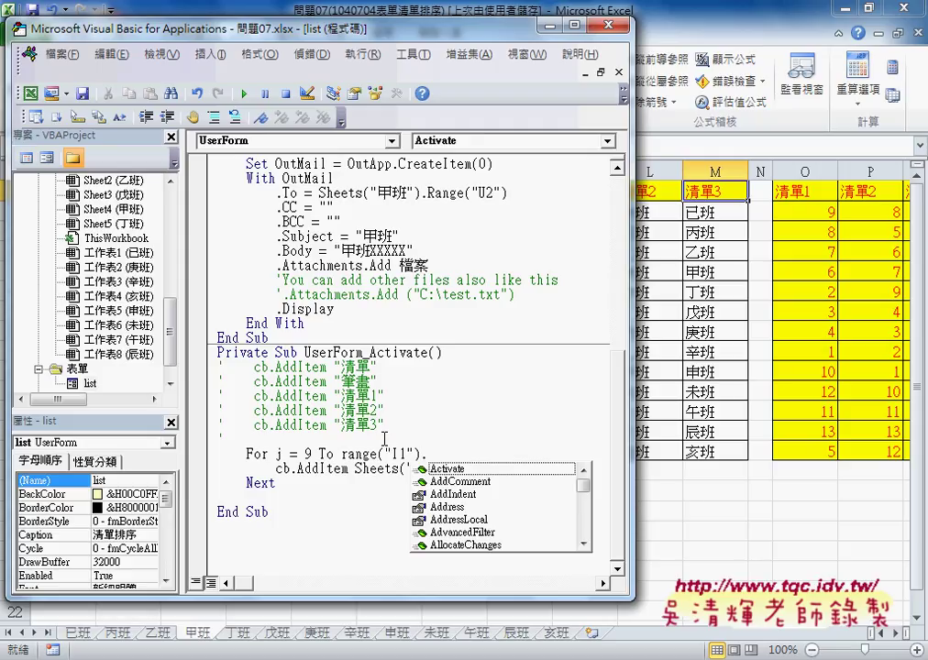
type("e")
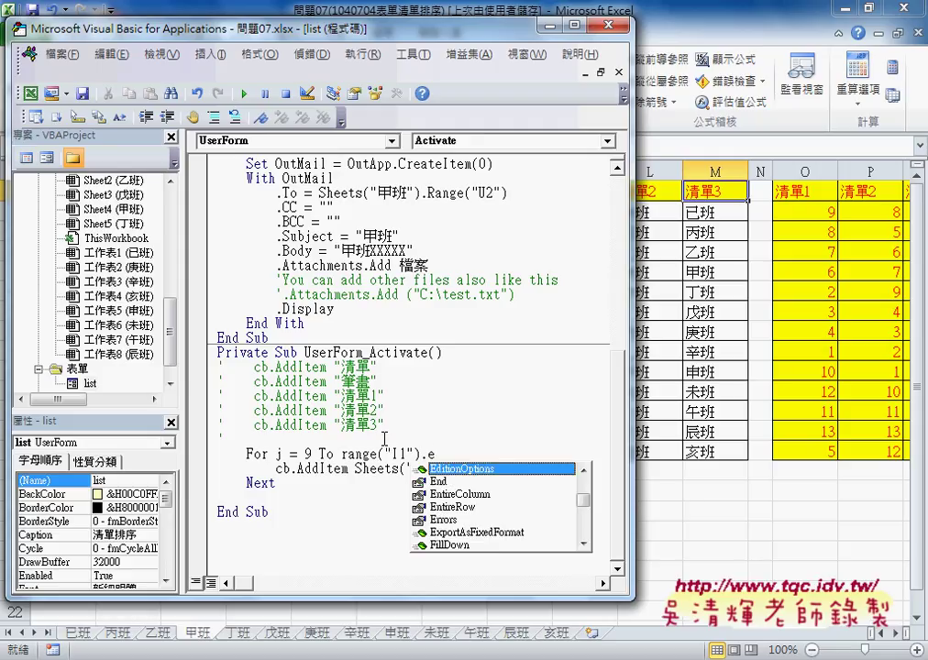
type("nd (")
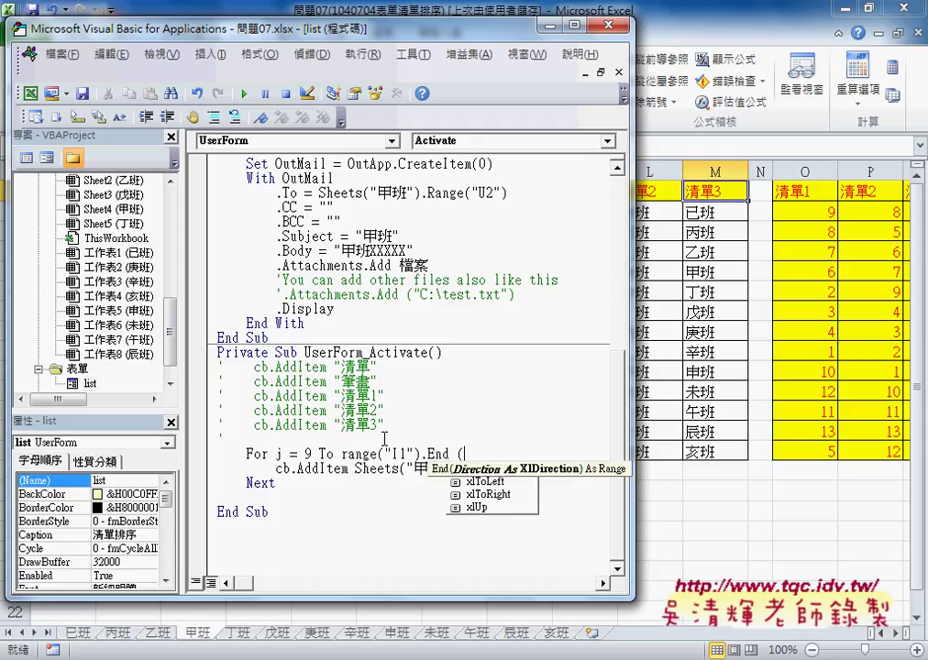
key("Down")
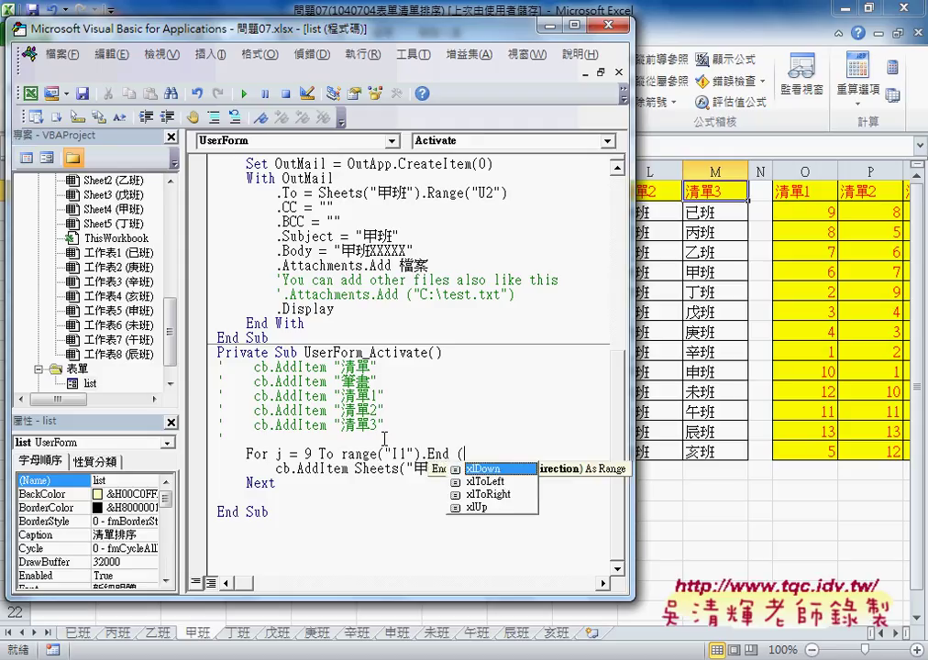
key("Down")
key("Down")
key("space")
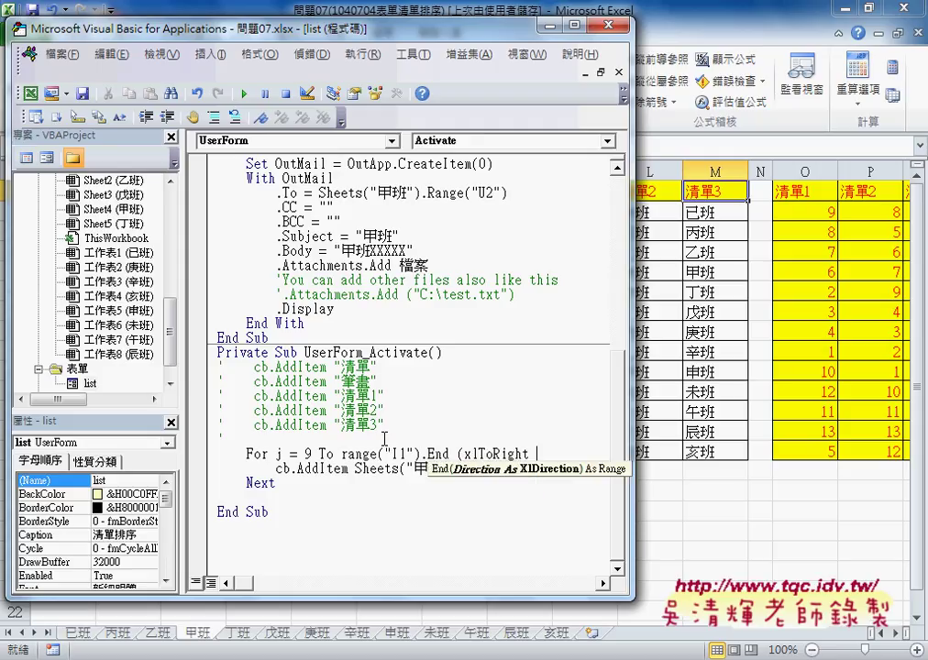
type(").")
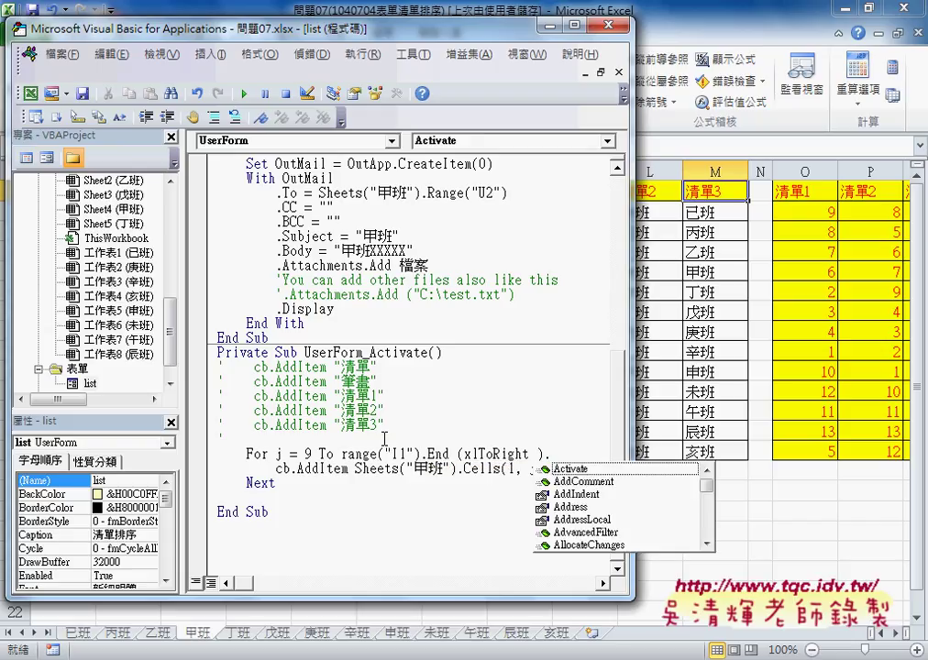
type("c")
key("Down")
key("Down")
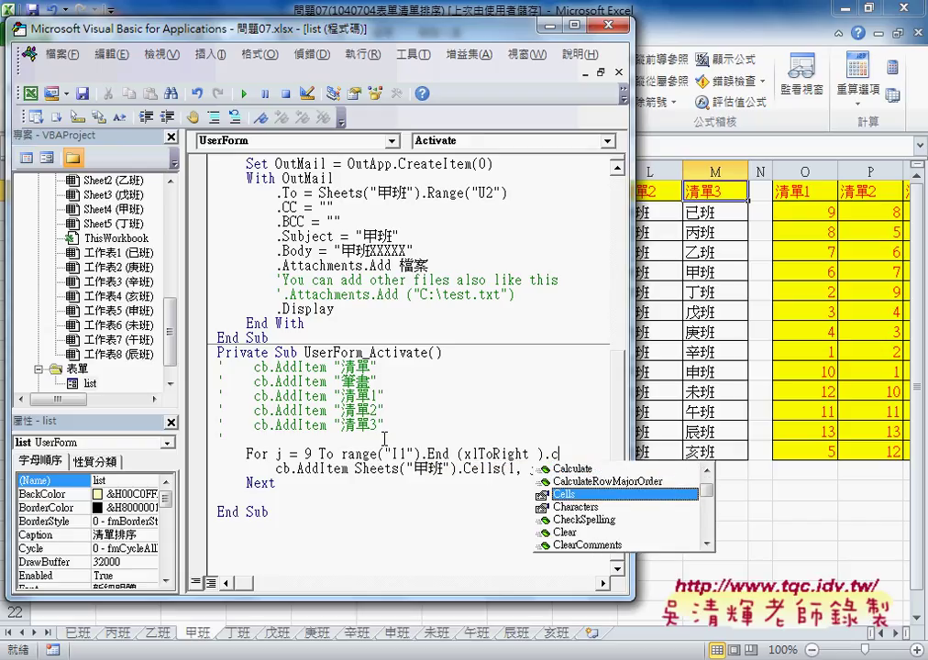
key("Down")
type("o")
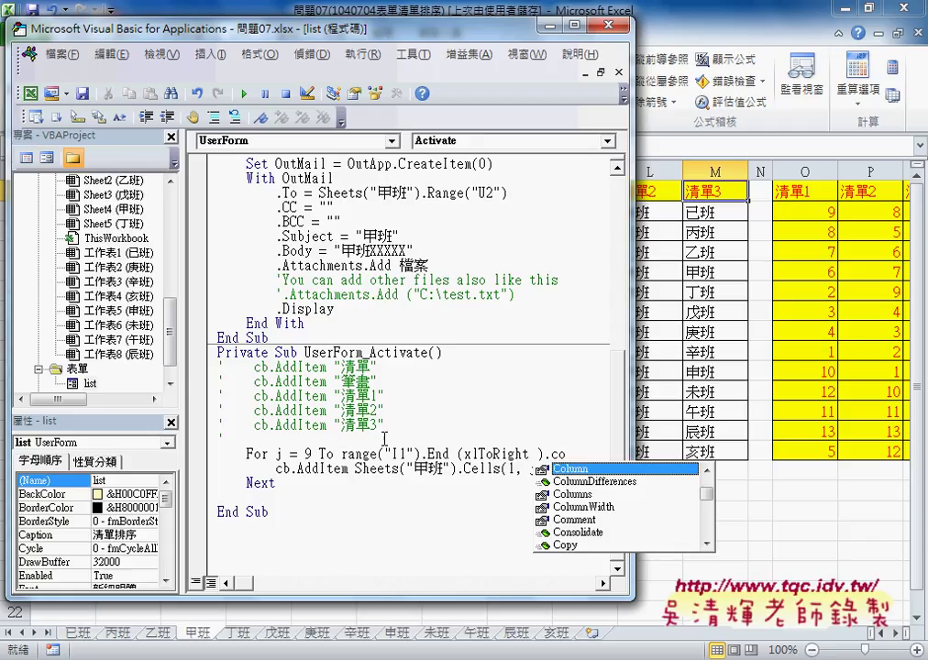
key("Tab")
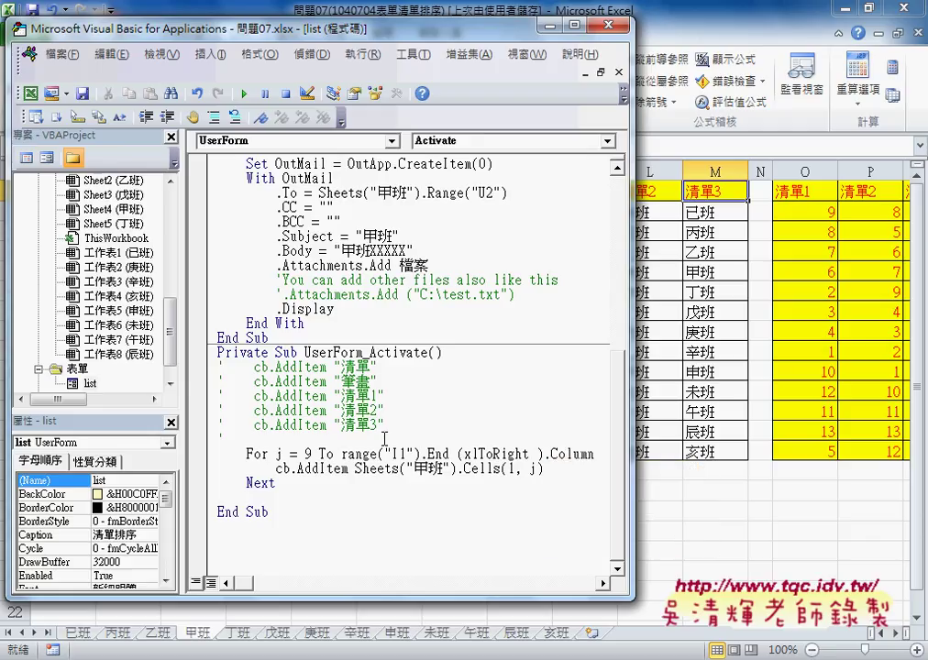
left_click_drag(341, 453, 595, 456)
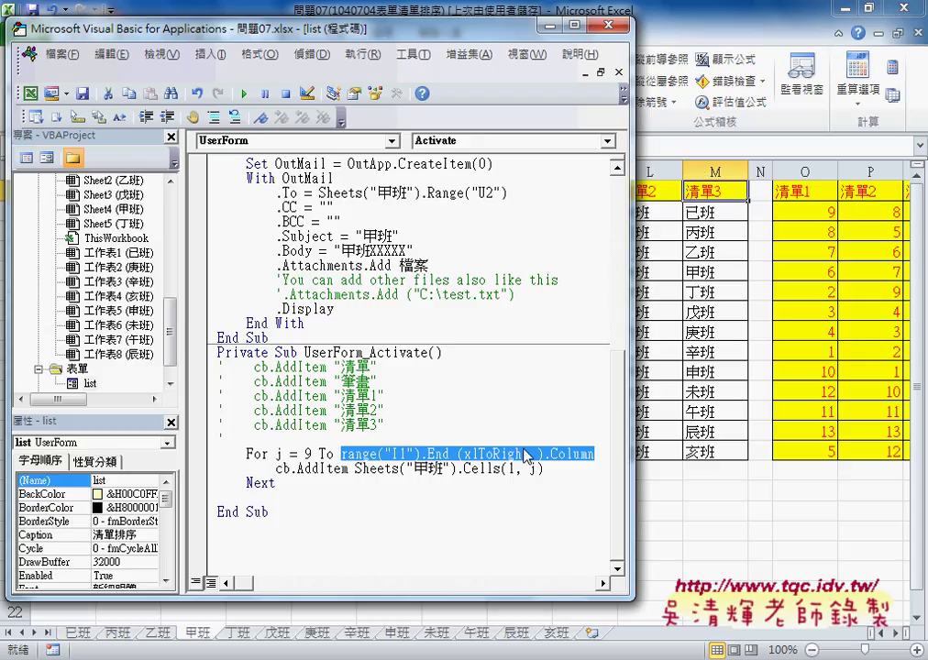
Copy the Sheets("甲班"). prefix from the cb.AddItem line onto the For line's Range("I1")
left_click(521, 483)
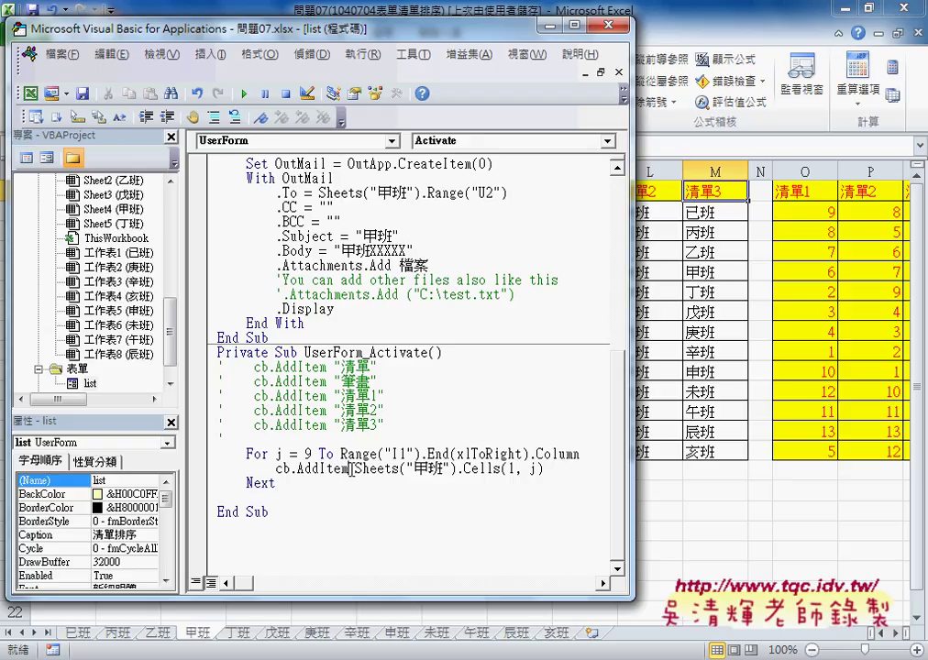
left_click_drag(350, 469, 275, 468)
key("F1")
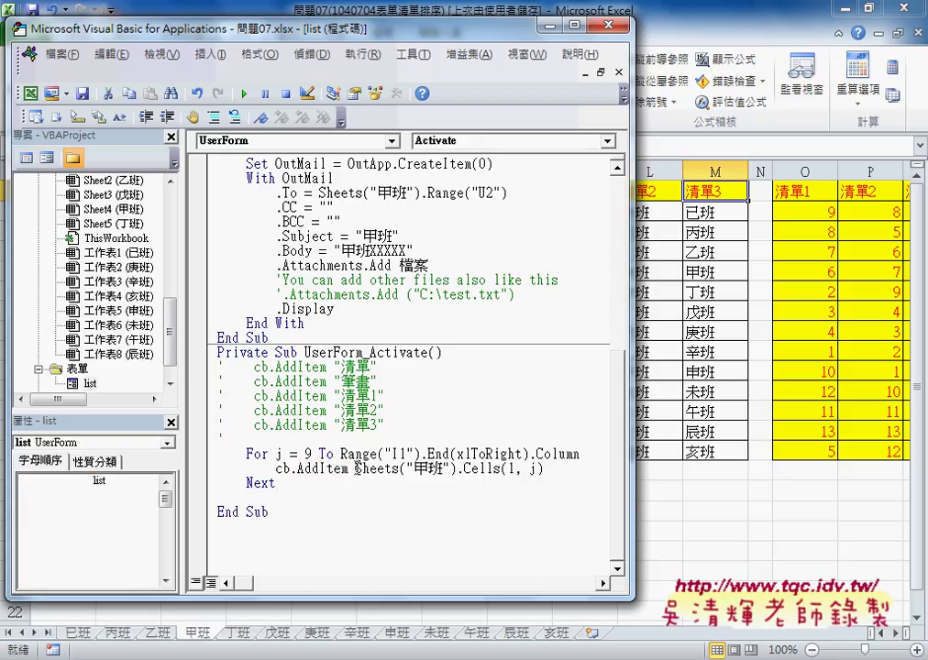
left_click_drag(356, 469, 545, 469)
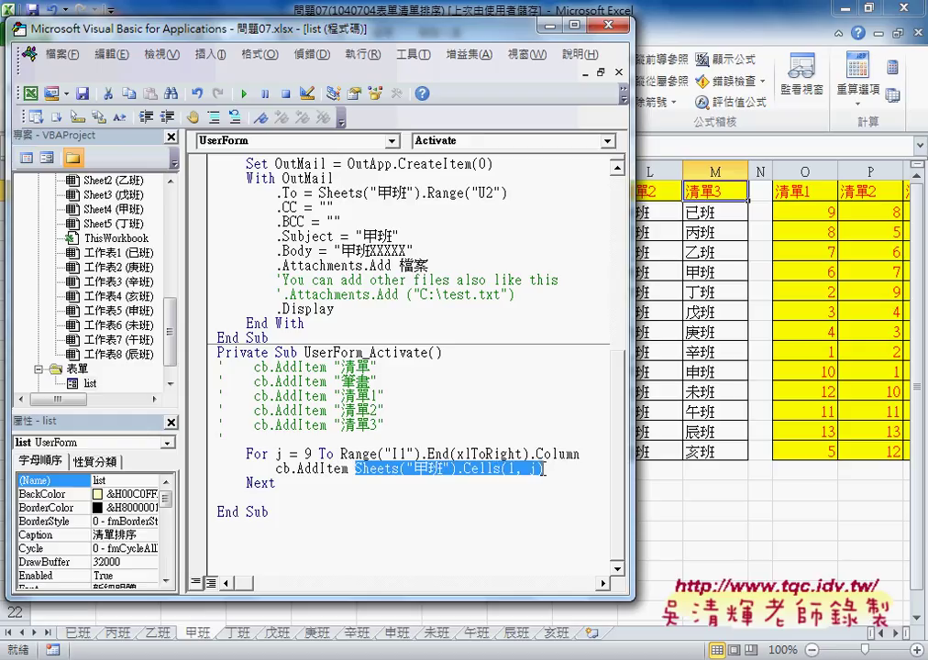
left_click(367, 470)
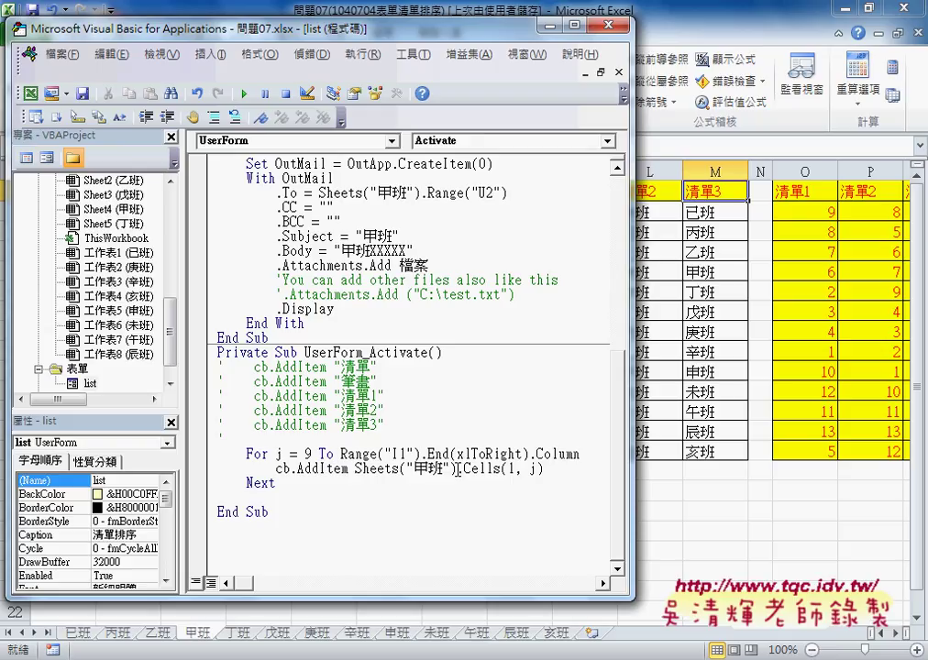
left_click_drag(456, 468, 376, 468)
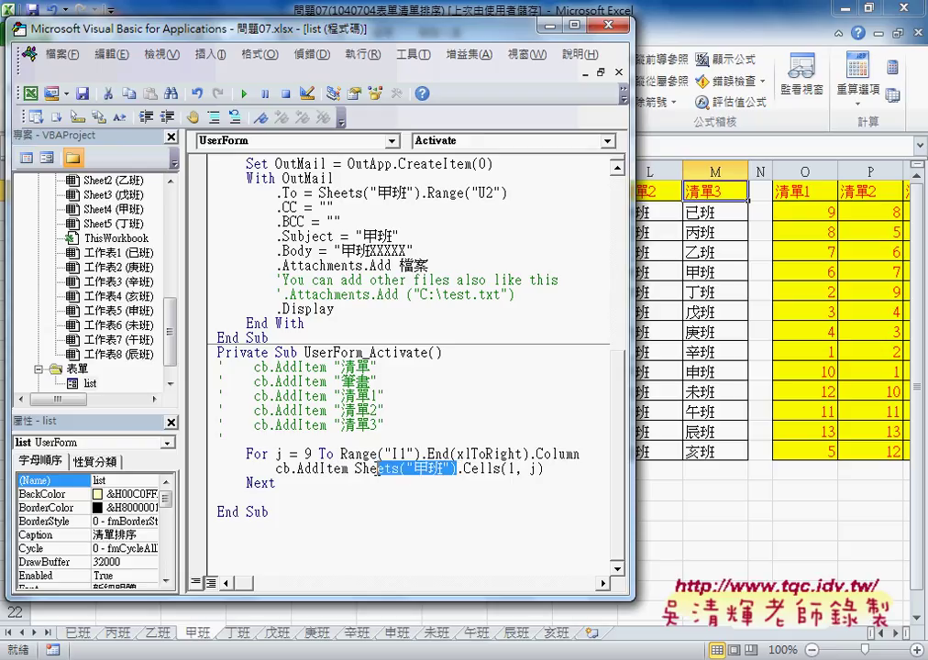
left_click(465, 468)
mouse_move(465, 468)
left_mouse_down()
mouse_move(355, 468)
mouse_move(341, 457)
left_mouse_up()
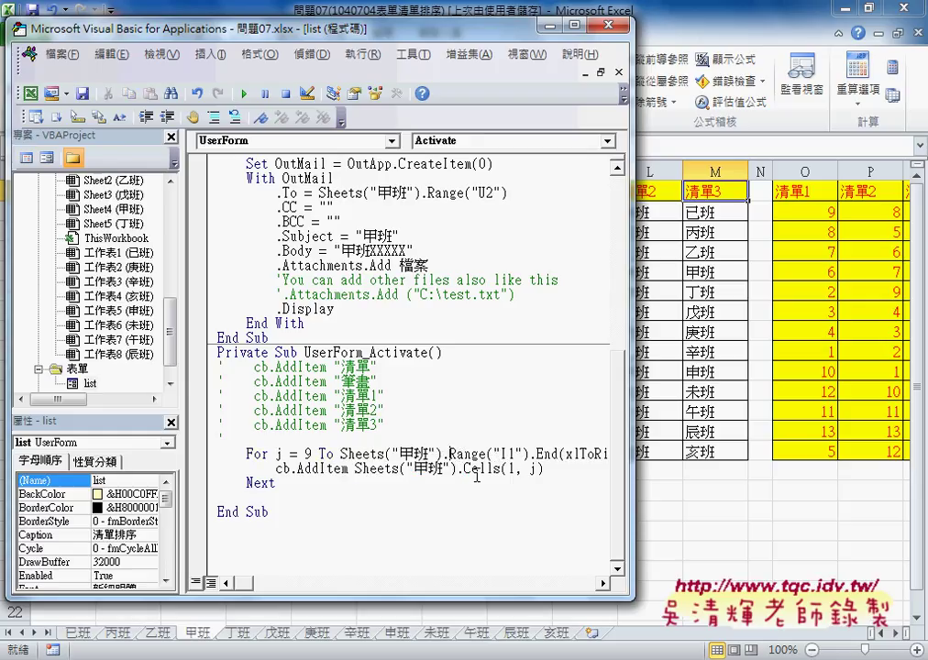
mouse_move(449, 454)
left_mouse_down()
mouse_move(341, 455)
mouse_move(450, 455)
left_mouse_up()
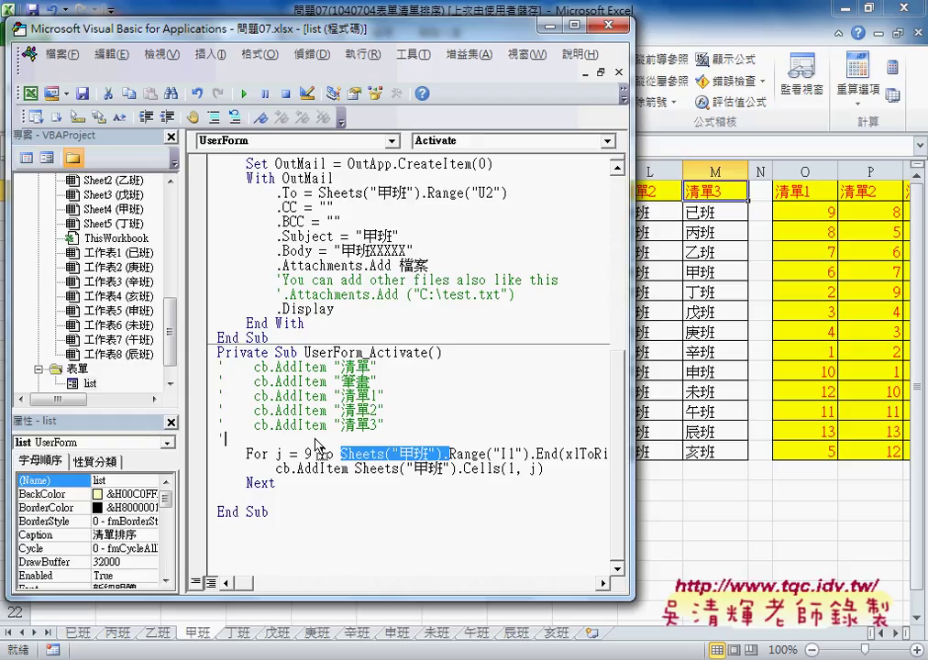
Add an indented Sheets("甲班").Select line above the For loop
left_click_drag(316, 443, 275, 440)
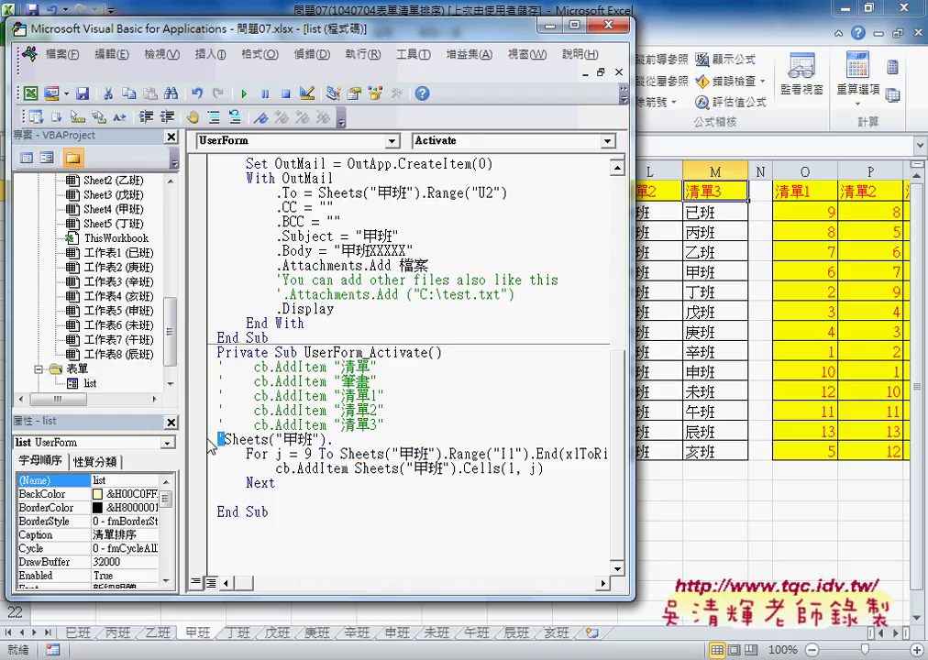
key("Delete")
key("Tab")
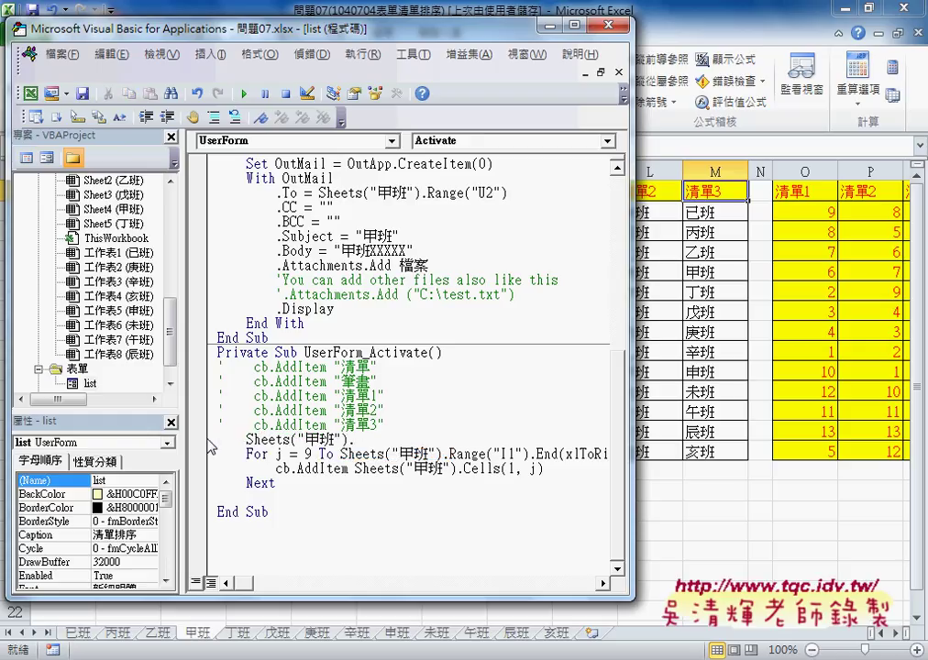
type("se")
type("lect")
key("Down")
Delete the Sheets("甲班"). prefix from both the For line and the cb.AddItem line
left_click_drag(341, 453, 448, 454)
key("Delete")
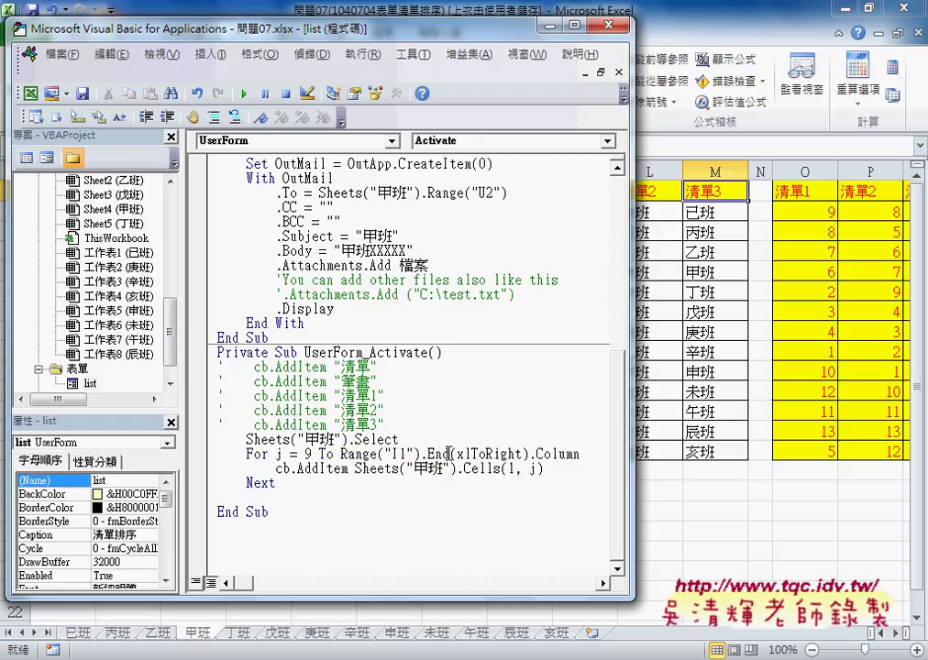
left_click_drag(355, 469, 462, 469)
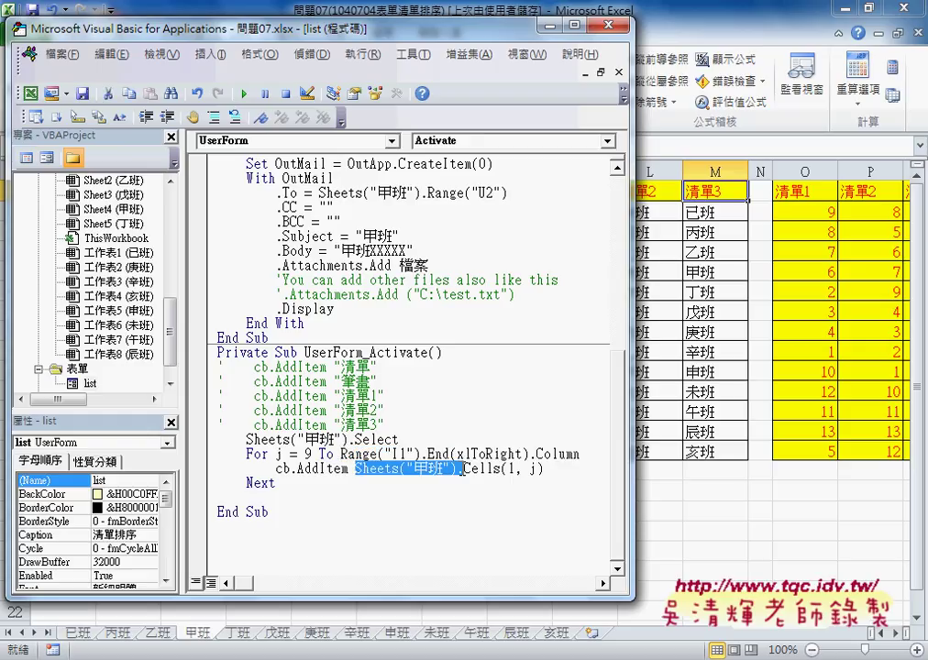
key("Delete")
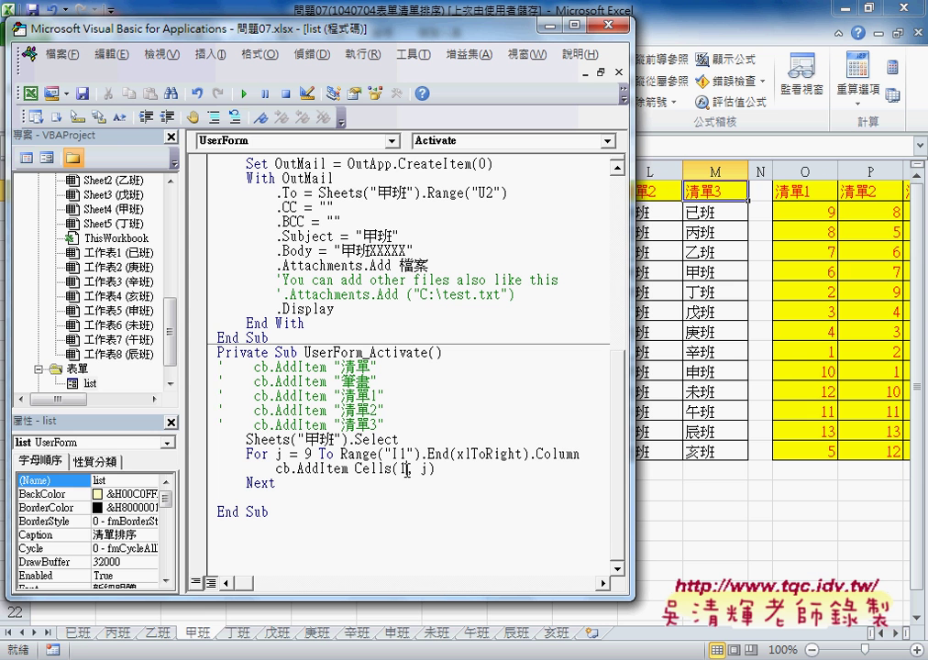
Run the form, check the dropdown lists 清單 through 清單3, and choose 清單
left_click(244, 94)
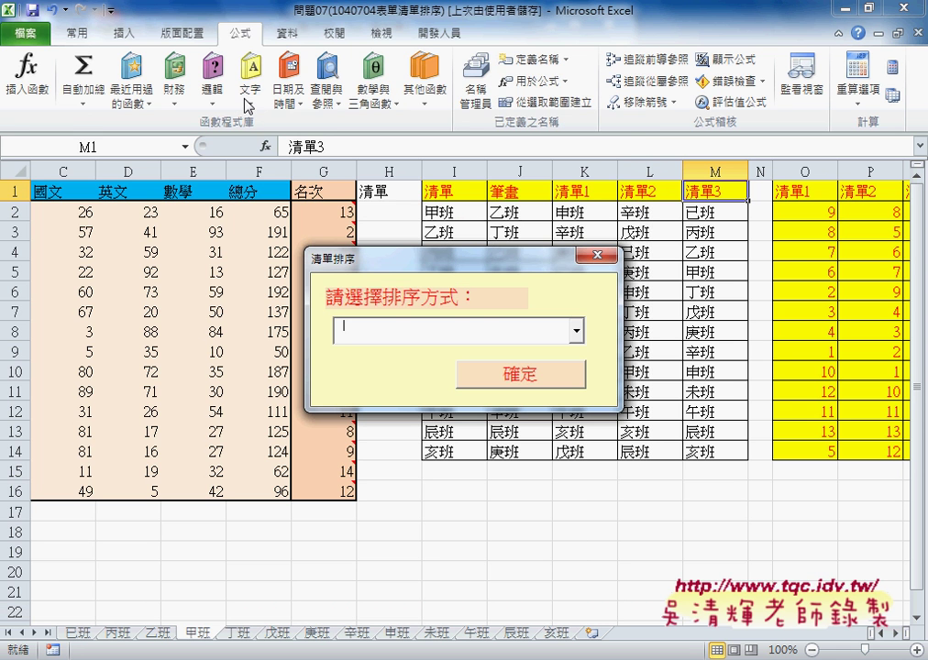
left_click(576, 332)
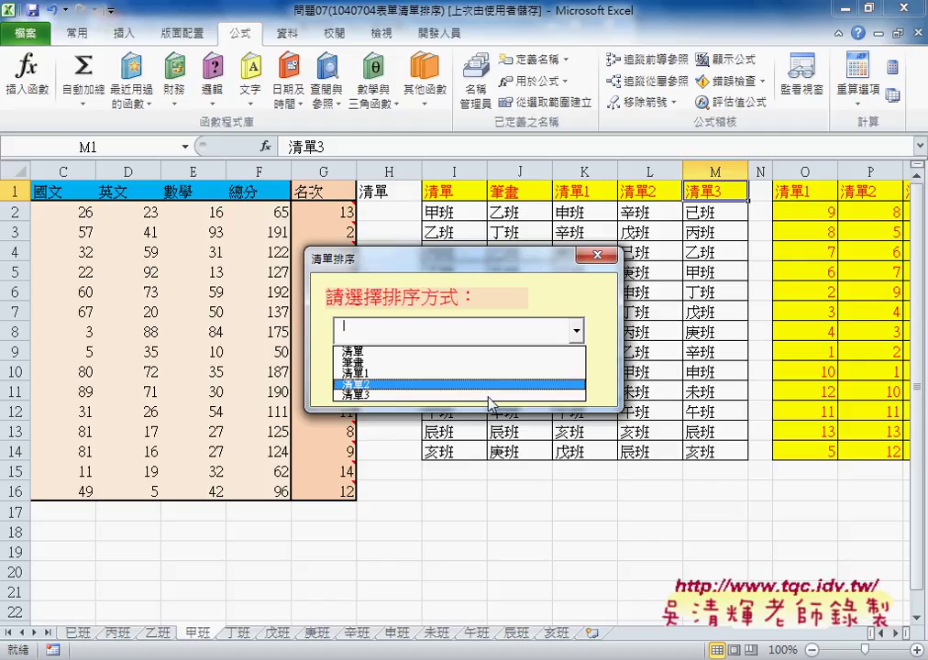
left_click(510, 360)
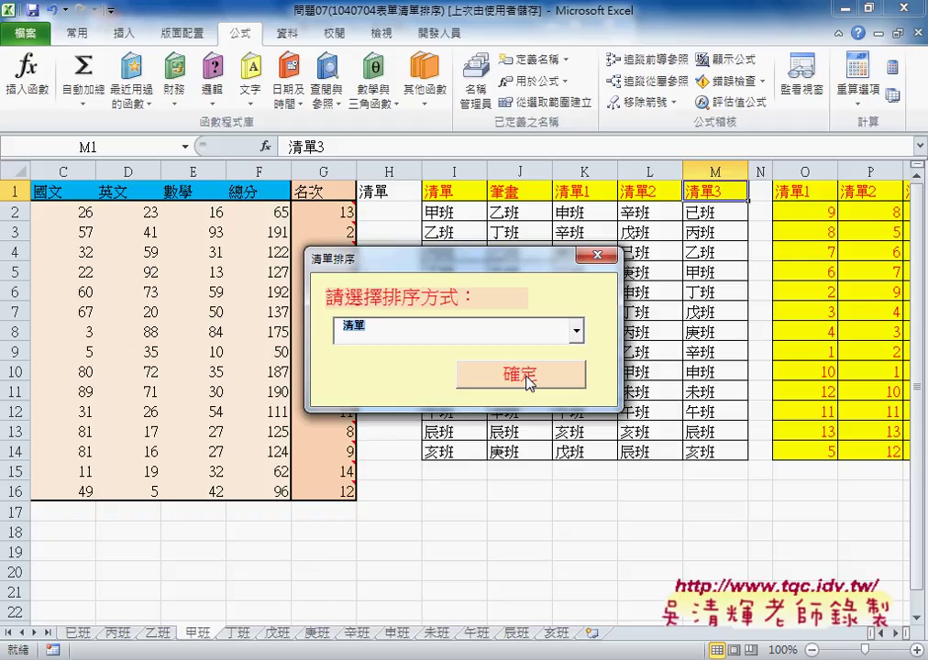
left_click(575, 332)
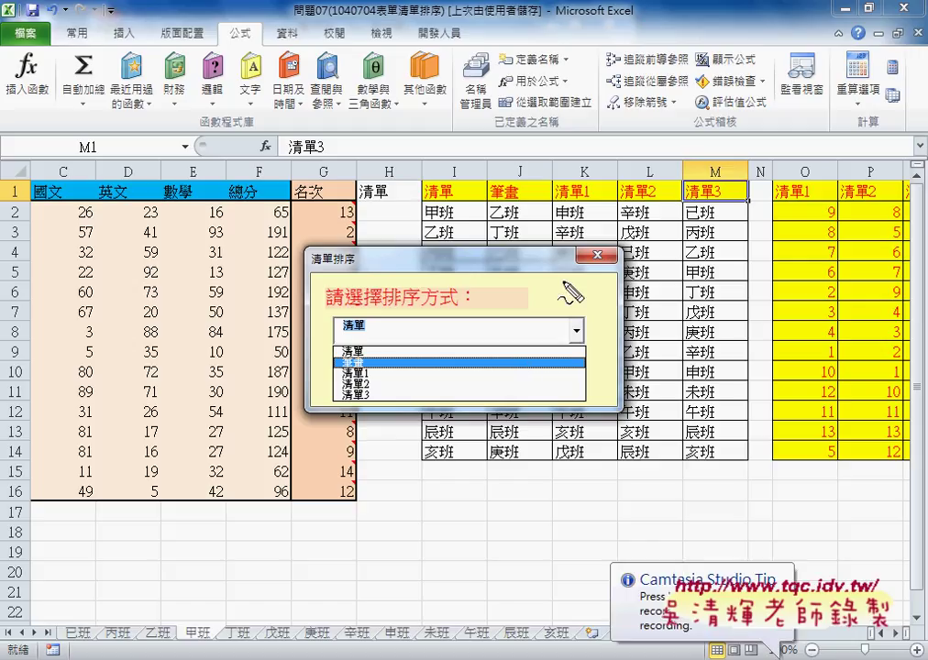
Mark the five header names, then confirm the 清單 choice with 確定
left_click_drag(447, 176, 454, 180)
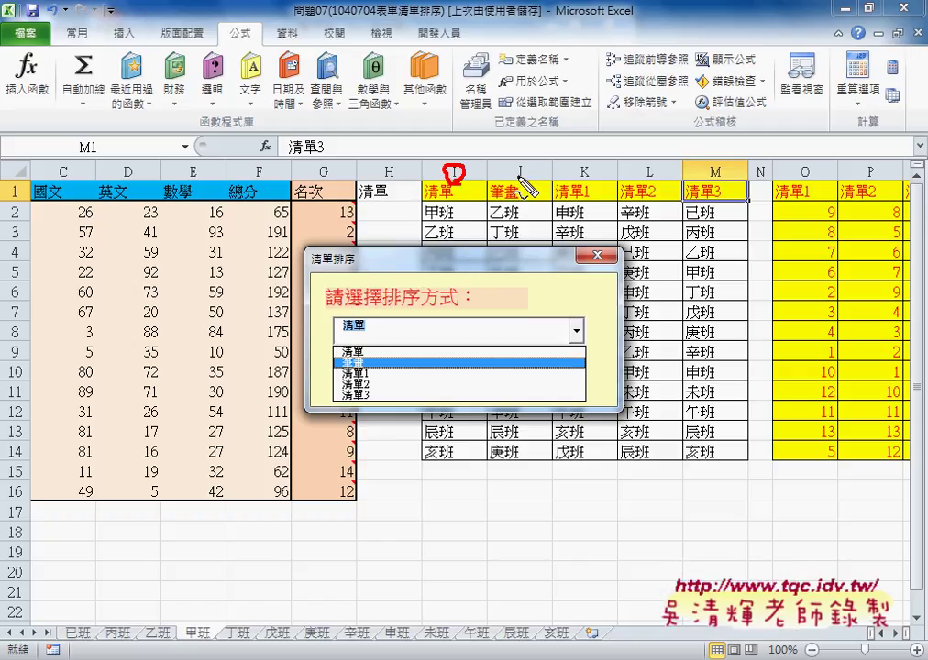
left_click_drag(513, 163, 522, 180)
left_click_drag(587, 163, 579, 176)
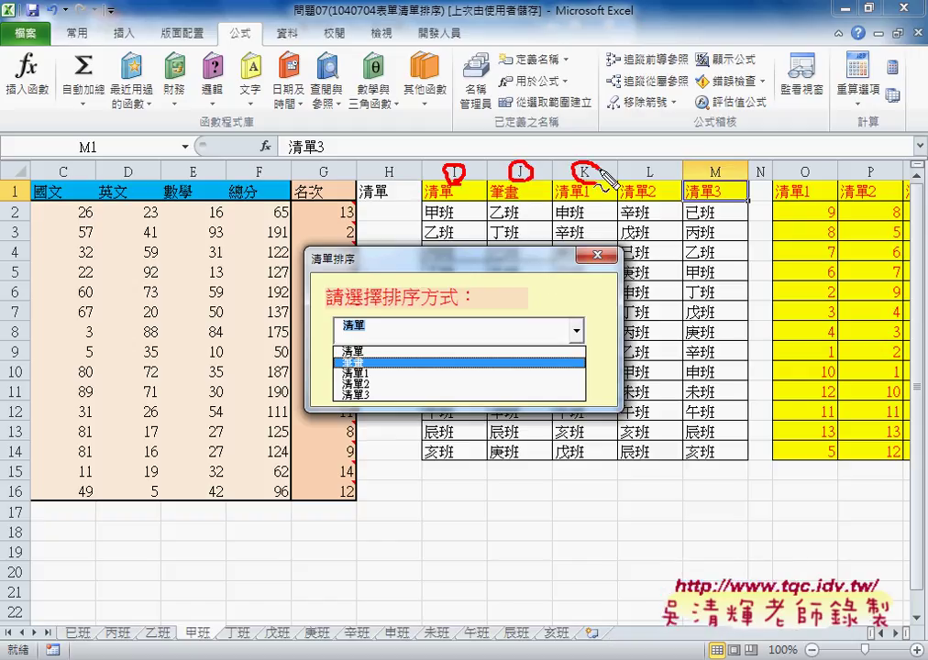
left_click_drag(642, 174, 653, 168)
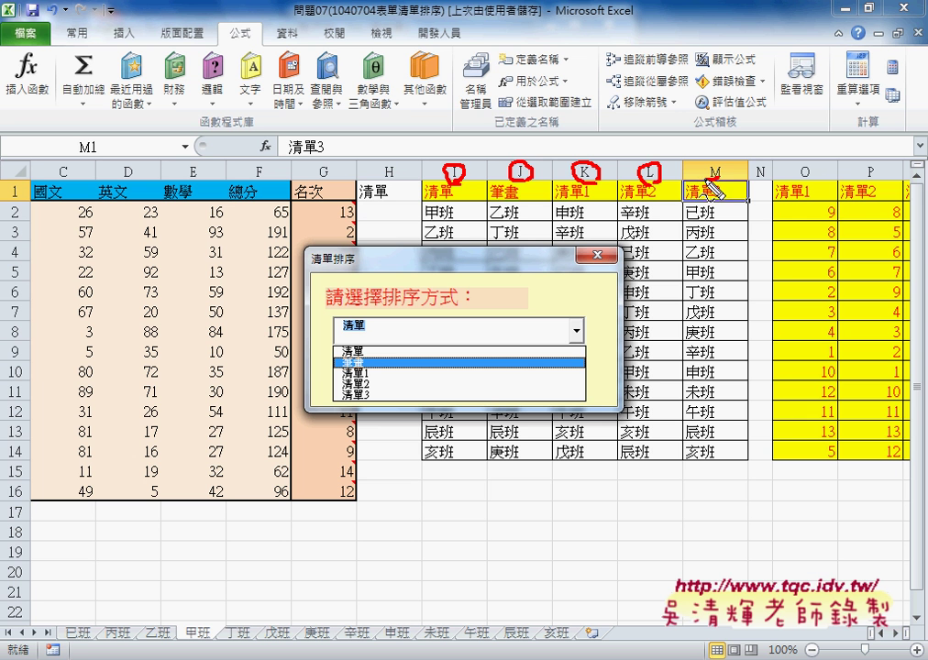
left_click_drag(714, 172, 725, 183)
key("Escape")
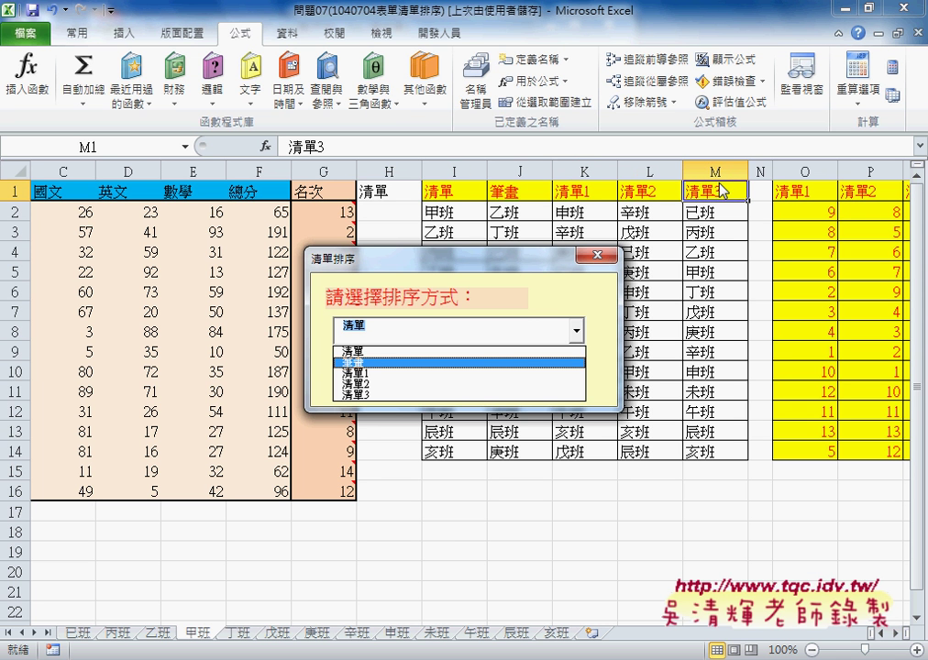
left_click(526, 293)
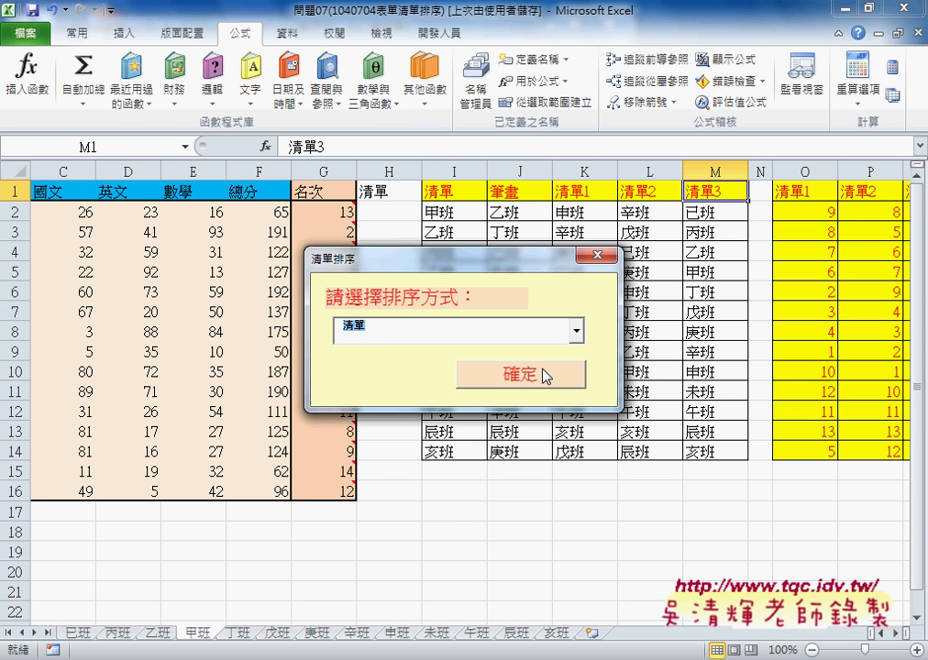
left_click(544, 376)
Dismiss the compile error and inspect the Call 移動工作表_從清單("K") line in a wider window
left_click(474, 409)
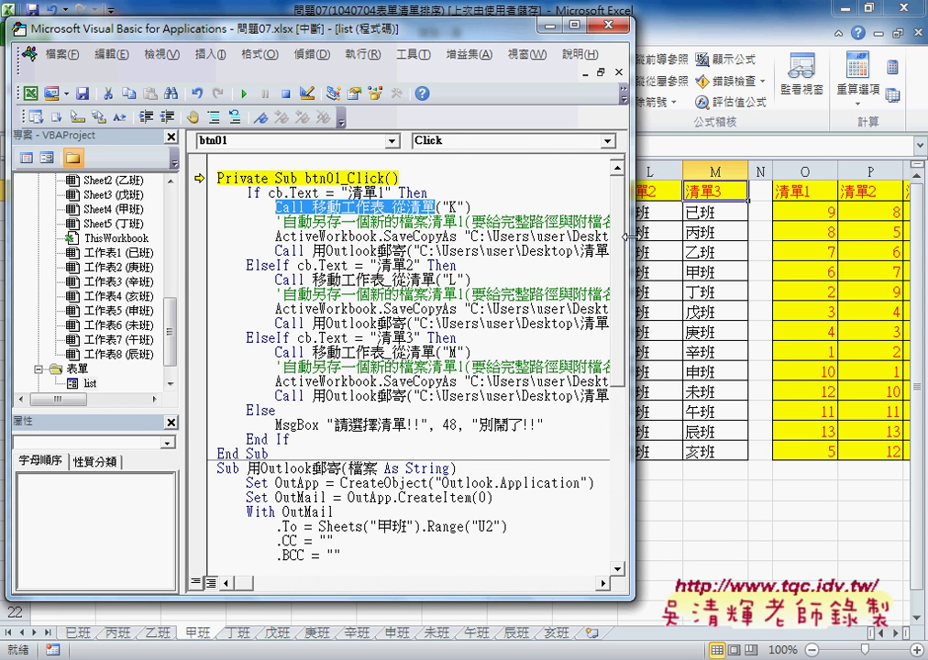
left_click_drag(627, 237, 799, 236)
left_click(304, 206)
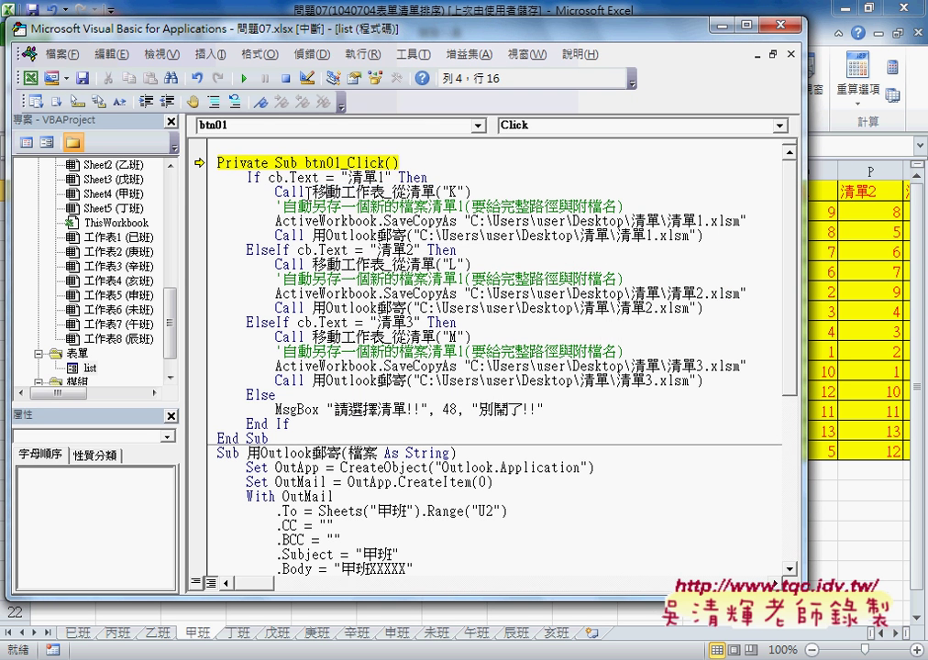
left_click_drag(312, 192, 383, 192)
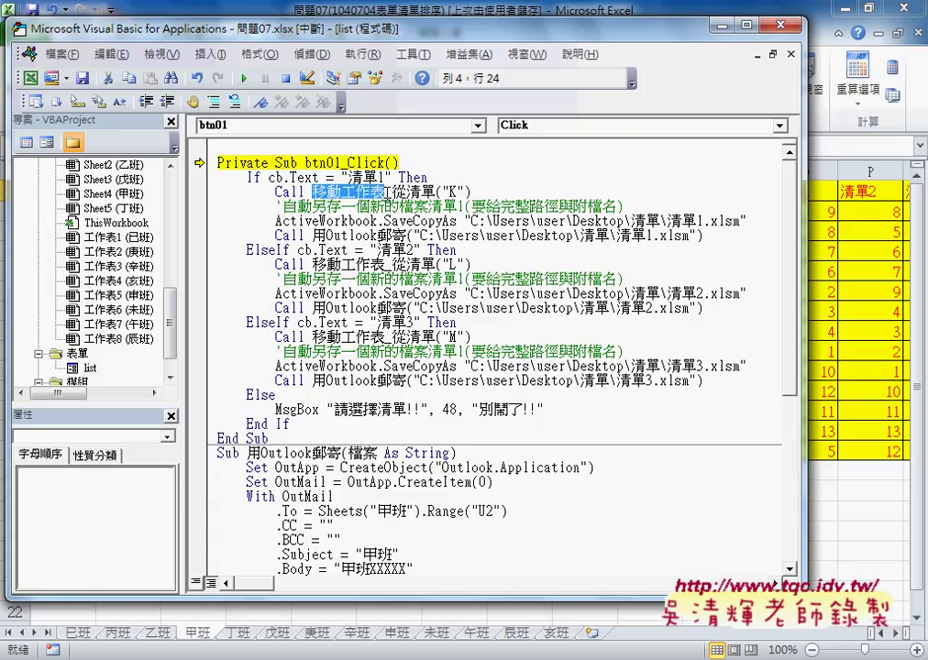
left_click_drag(391, 192, 442, 191)
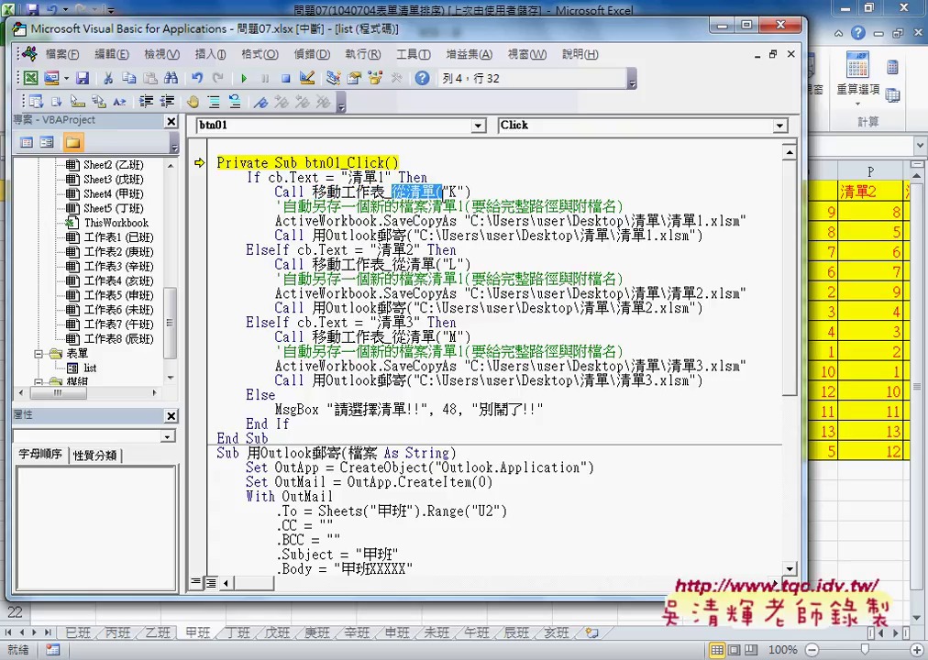
left_click(371, 192)
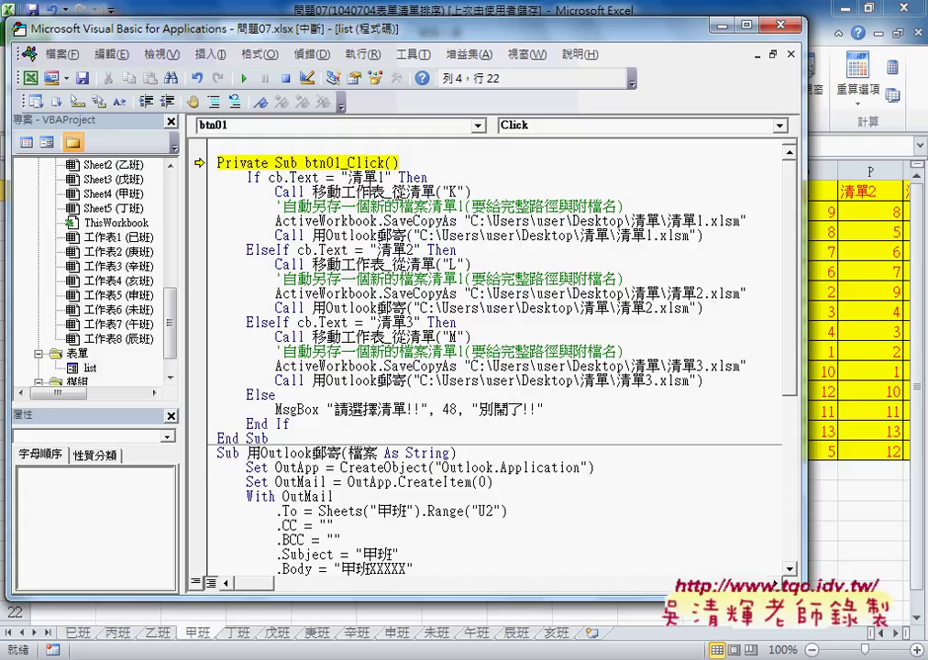
left_click(378, 175)
Select the btn01_Click body and decline the project-reset prompt with 取消
left_click_drag(271, 438, 217, 163)
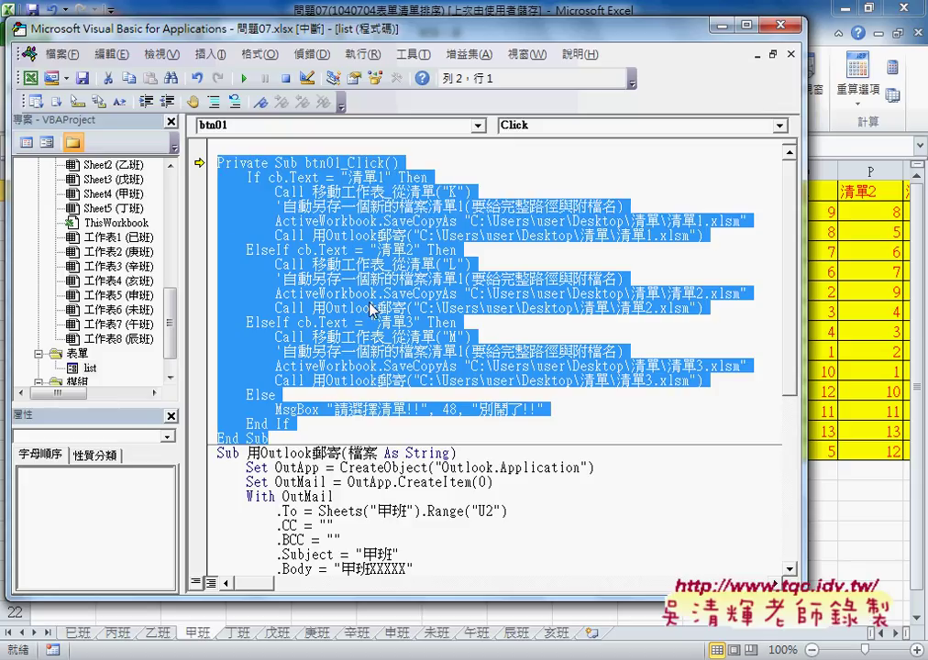
key("Delete")
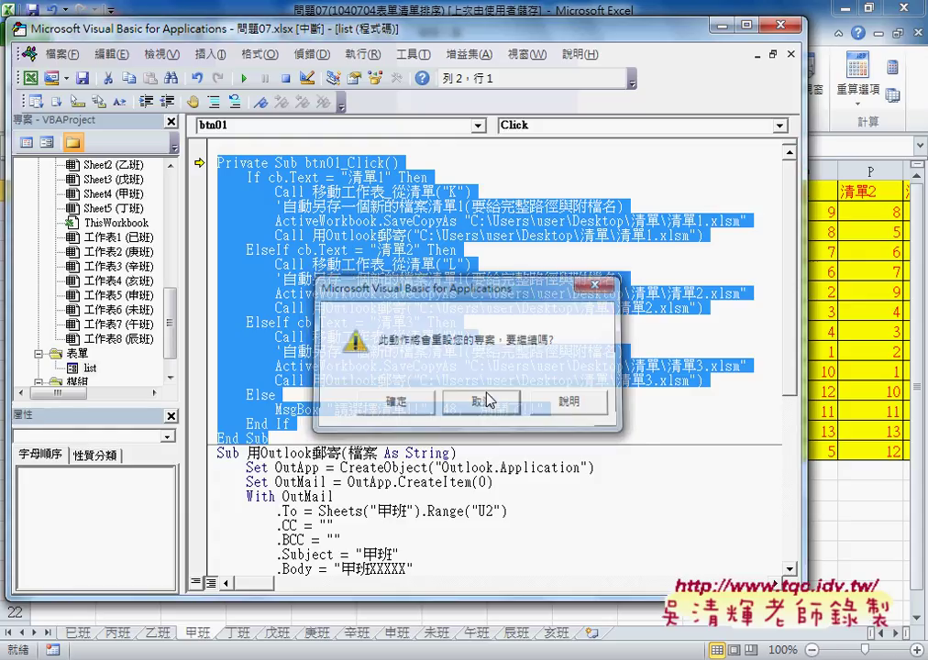
left_click(510, 410)
scroll(511, 410, "down", 2)
scroll(308, 368, "up", 2)
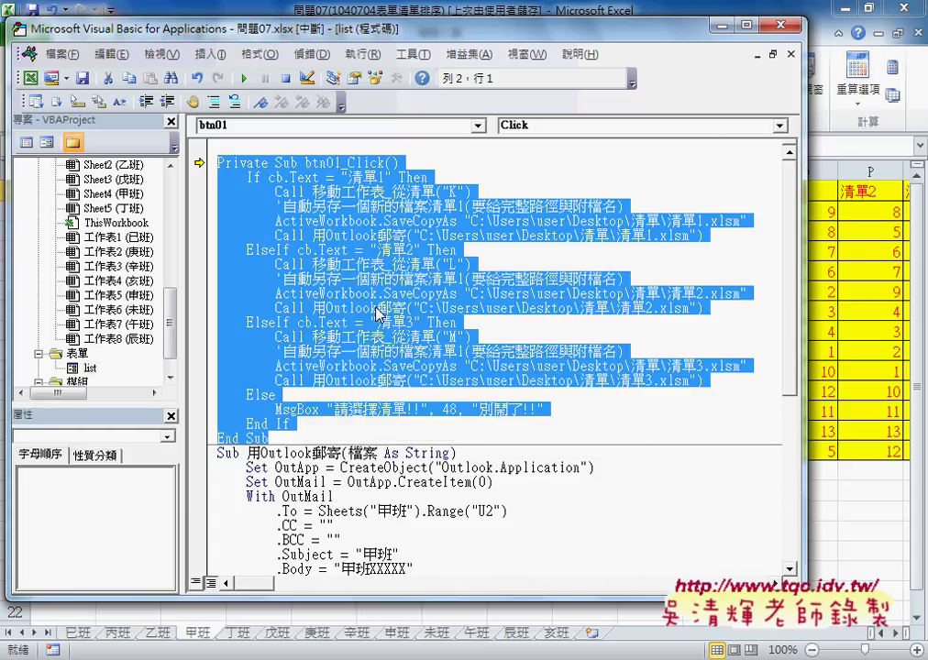